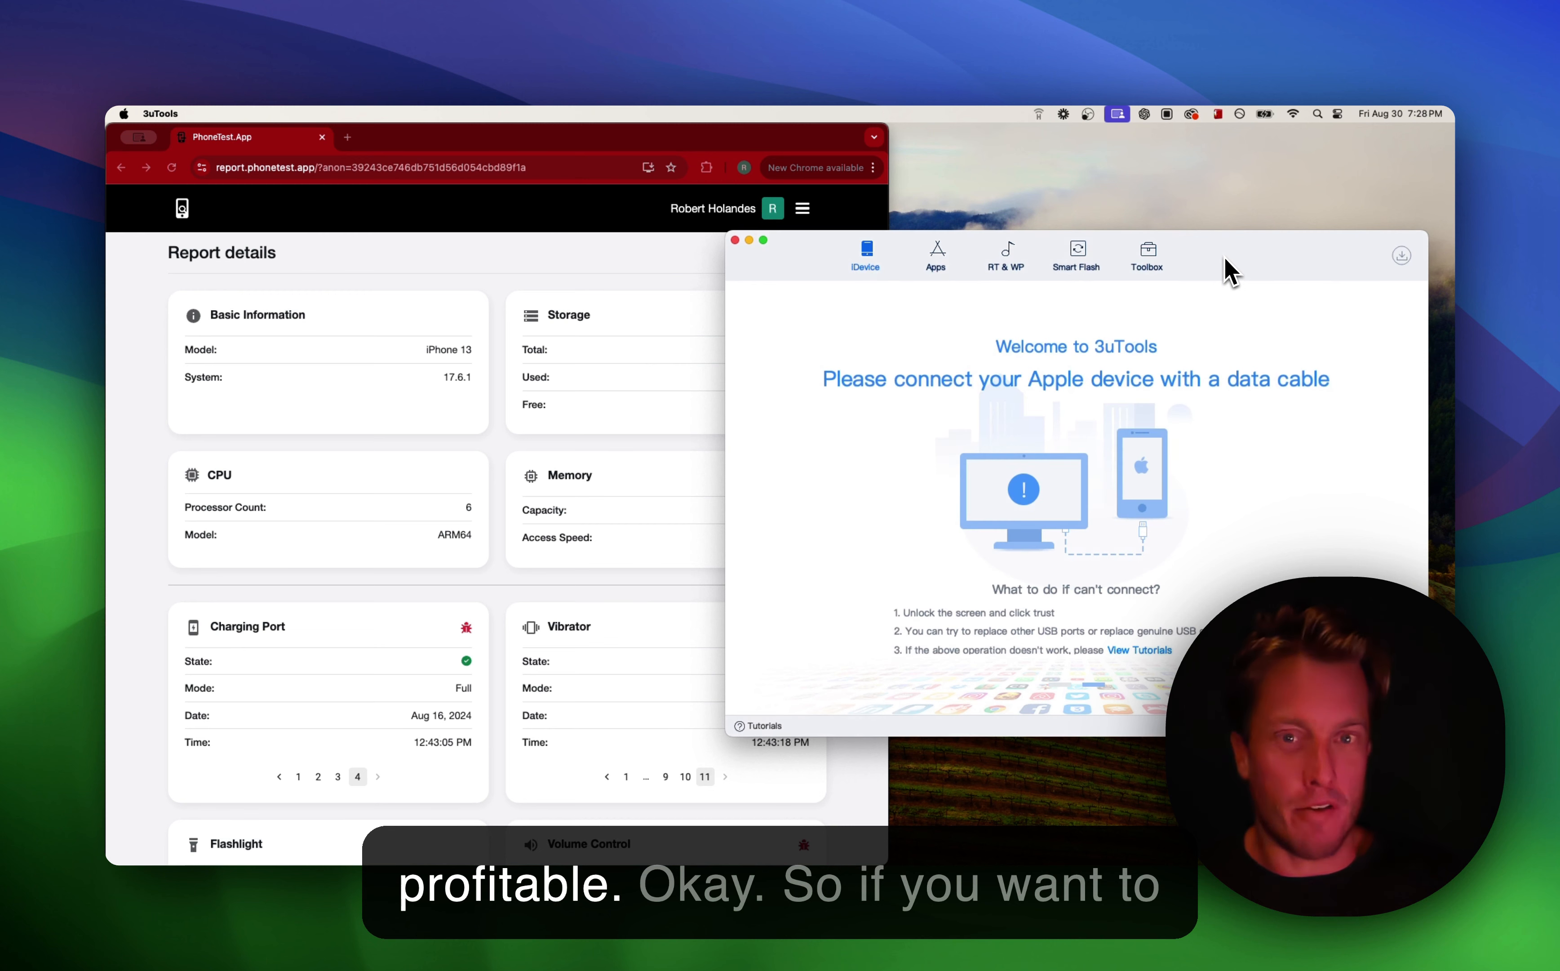
{"action": "left_click_drag", "start_coordinate": [1226, 259], "coordinate": [1023, 261]}
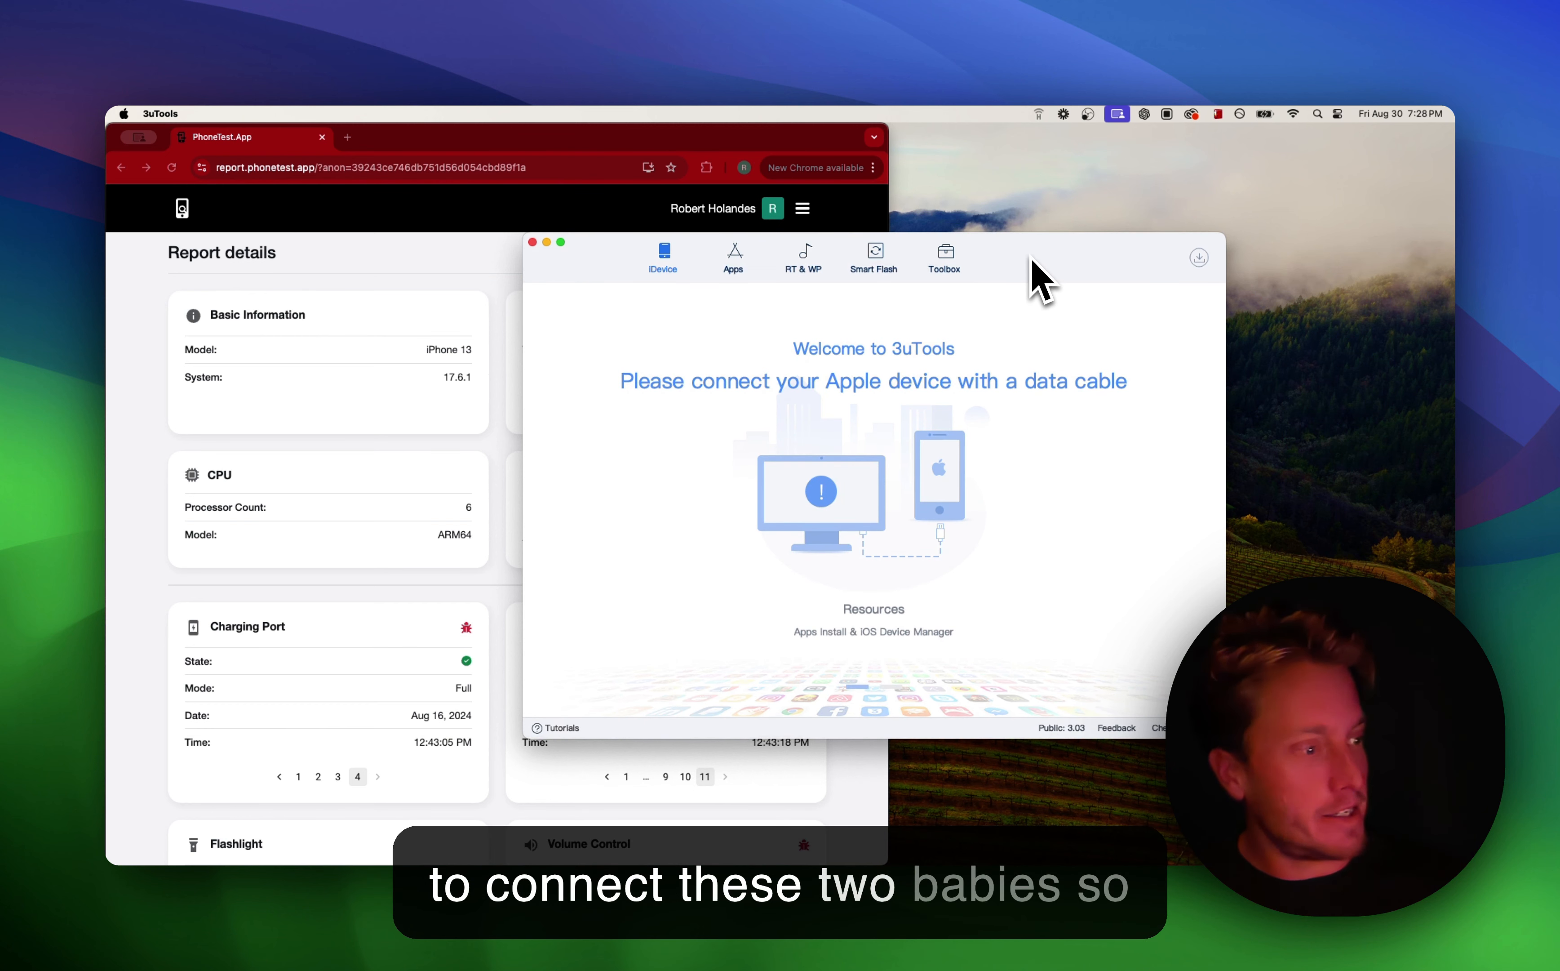
{"action": "left_click_drag", "start_coordinate": [1031, 259], "coordinate": [1184, 268]}
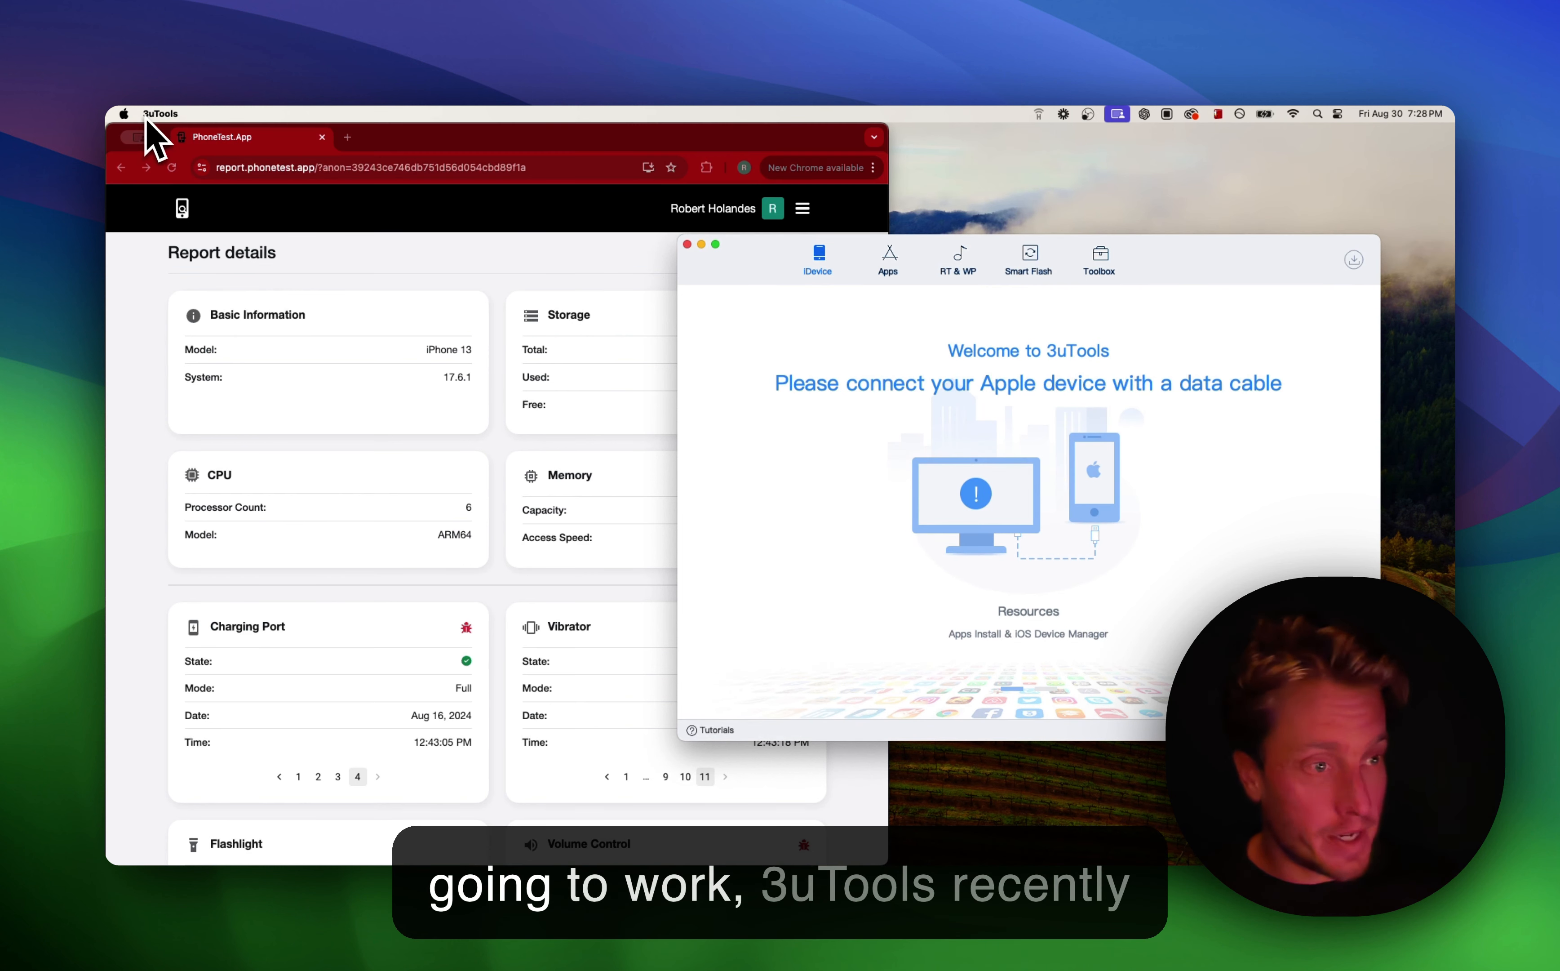
Open the 3uTools proxy settings and move the settings window clear of the main window.
{"action": "left_click", "coordinate": [161, 114]}
{"action": "left_click", "coordinate": [175, 158]}
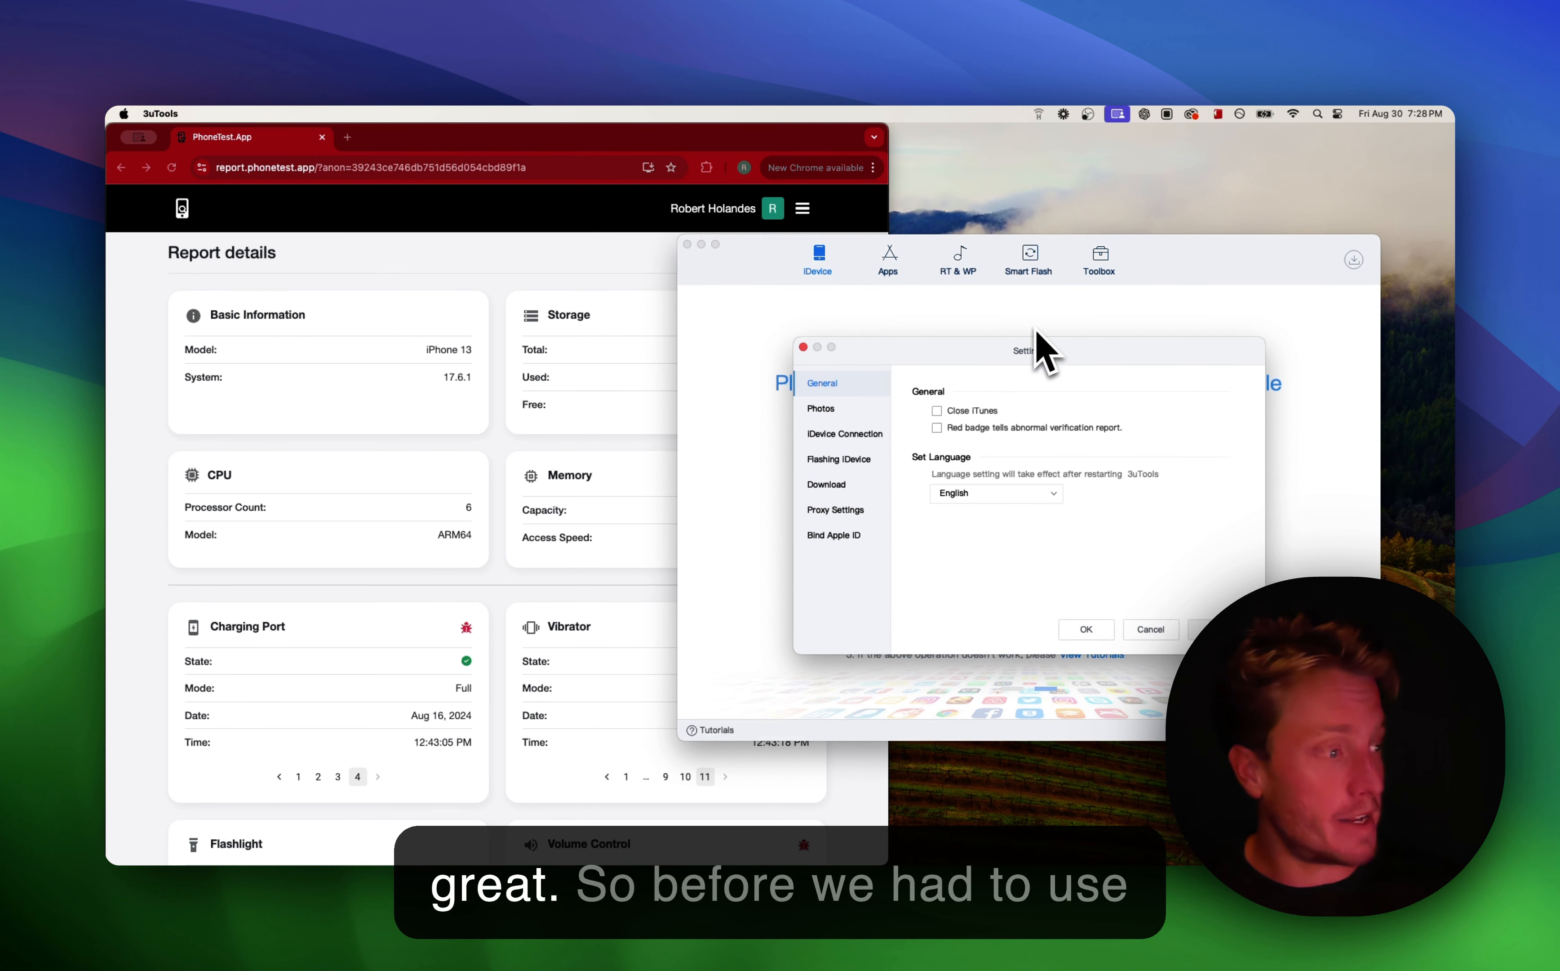
{"action": "left_click_drag", "start_coordinate": [988, 354], "coordinate": [613, 305]}
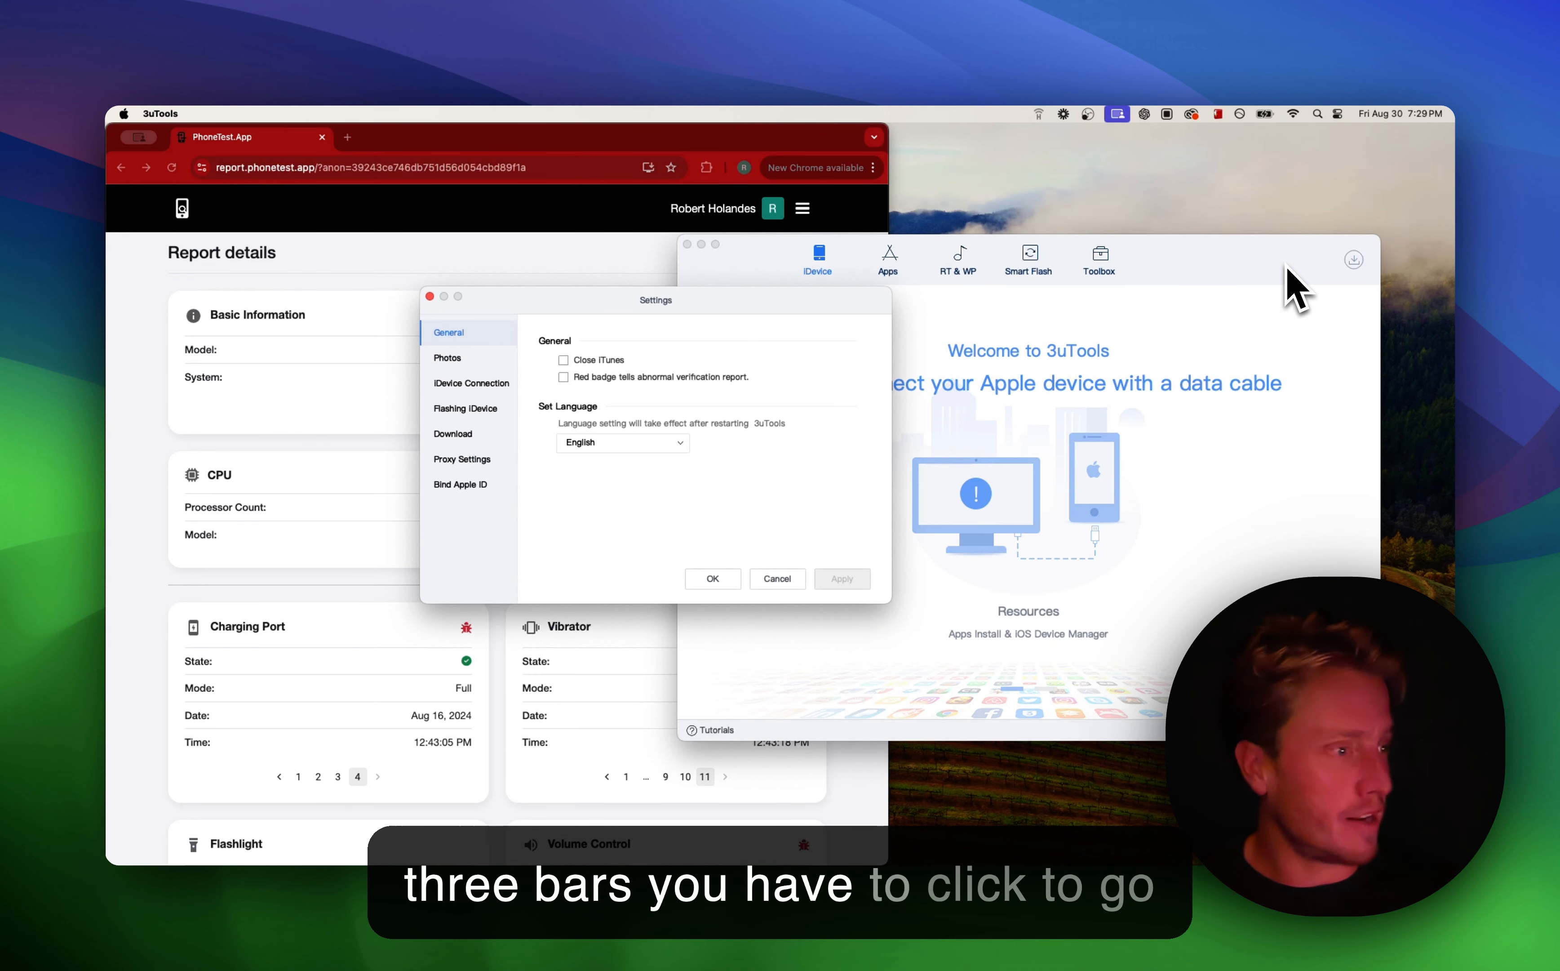
{"action": "left_click", "coordinate": [471, 463]}
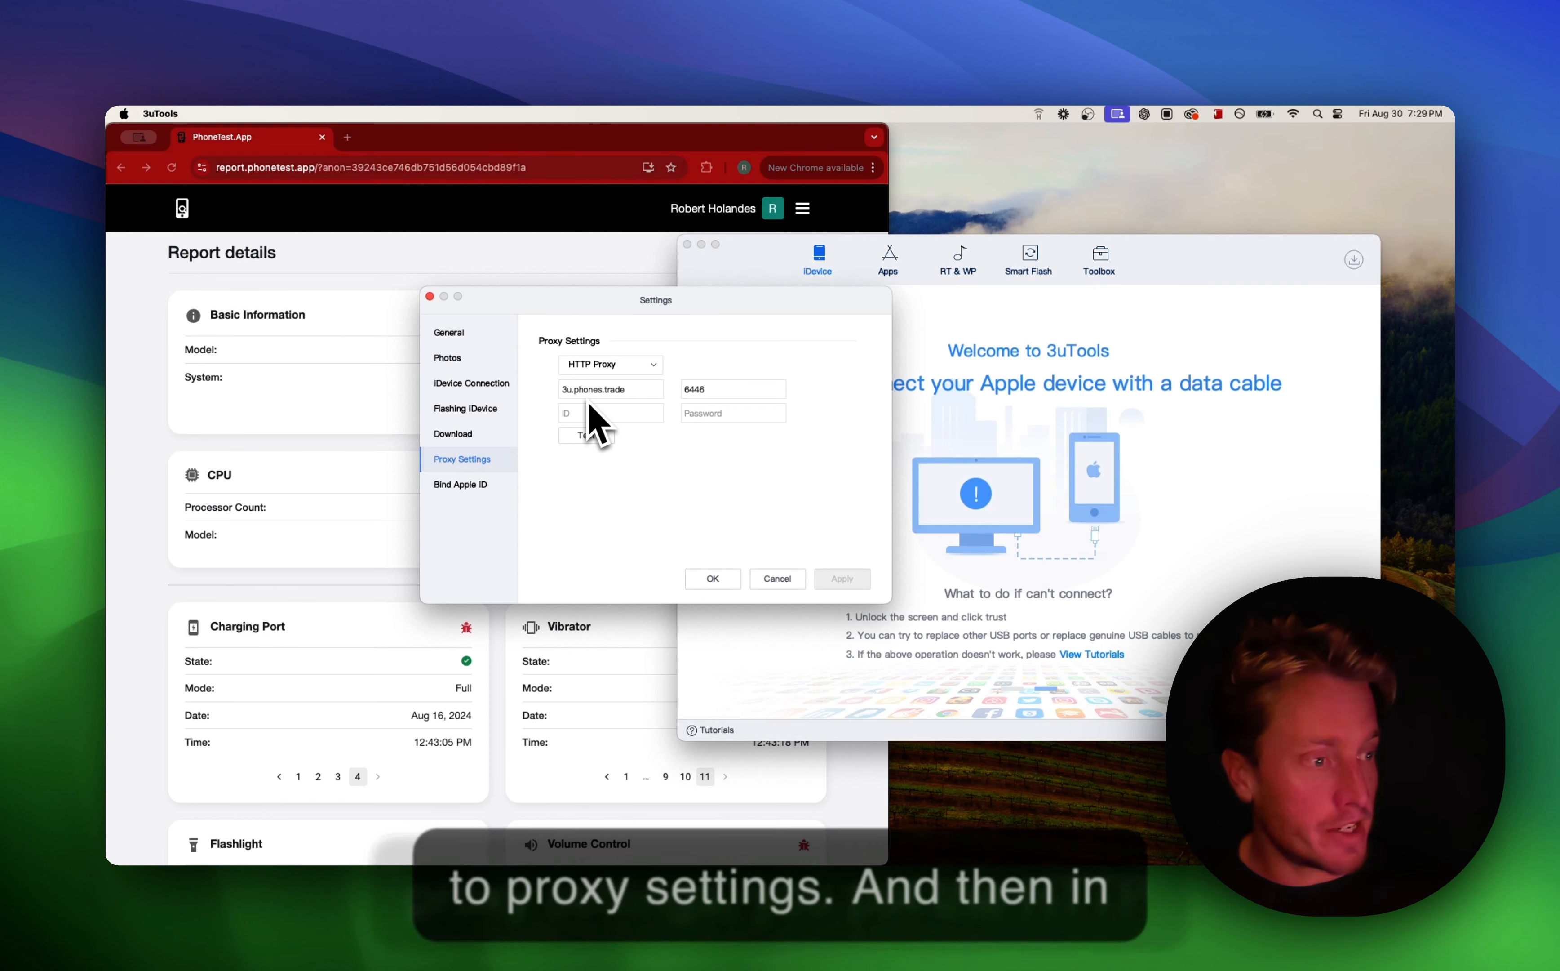
Check the HTTP proxy 3u.phones.trade with port 6446, test its connection and accept the settings.
{"action": "left_click", "coordinate": [617, 366]}
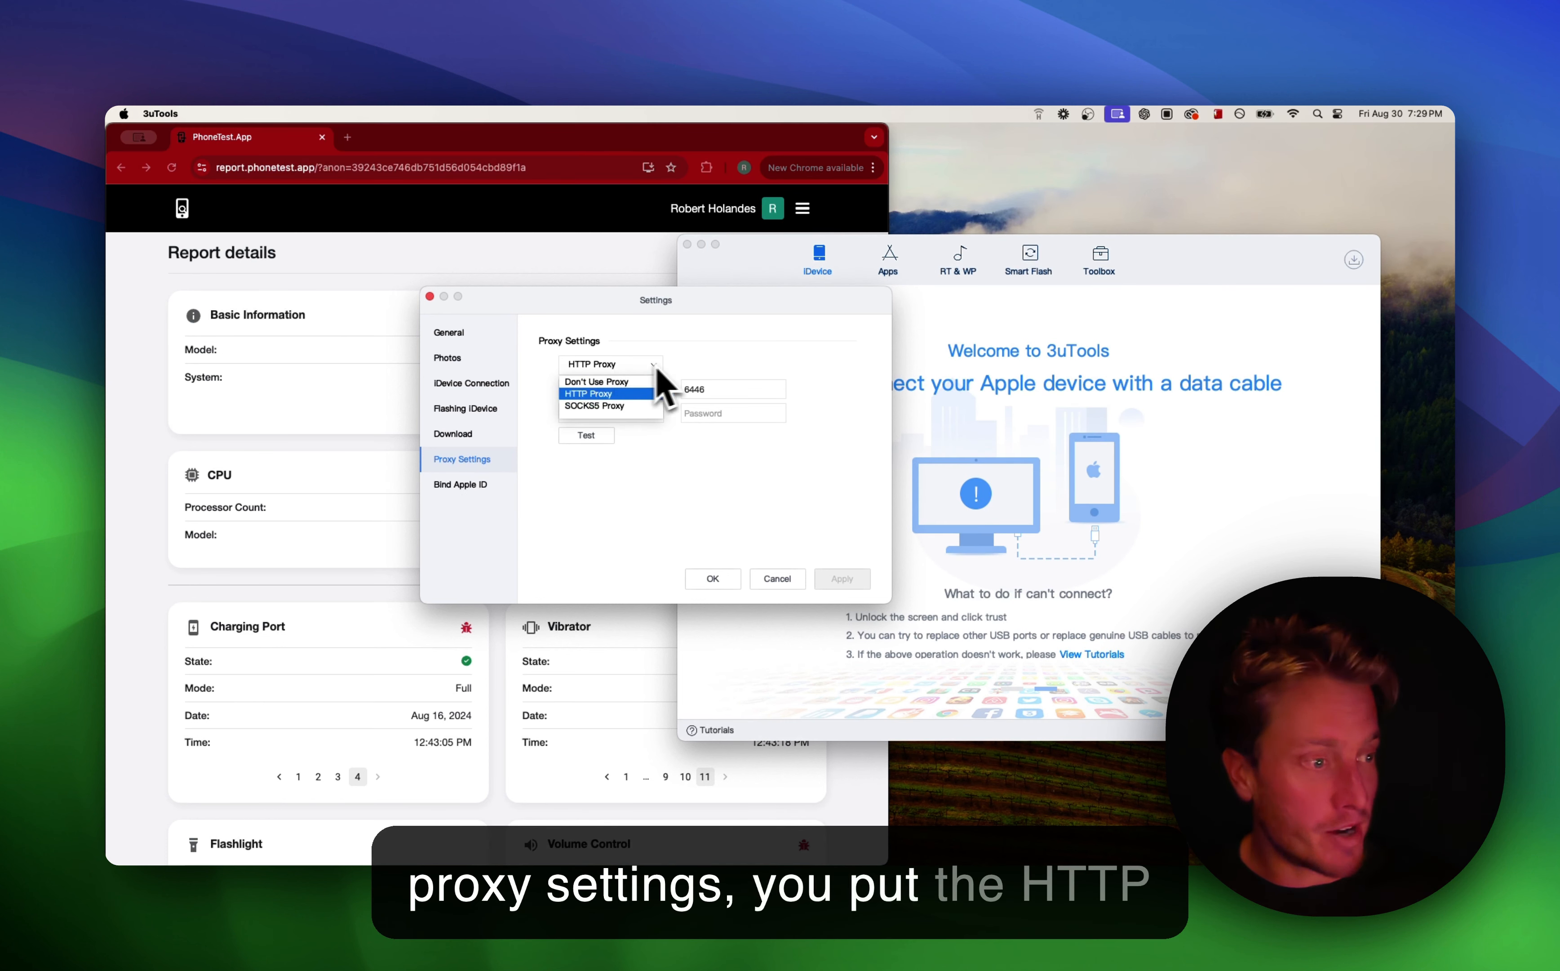
{"action": "left_click", "coordinate": [657, 371]}
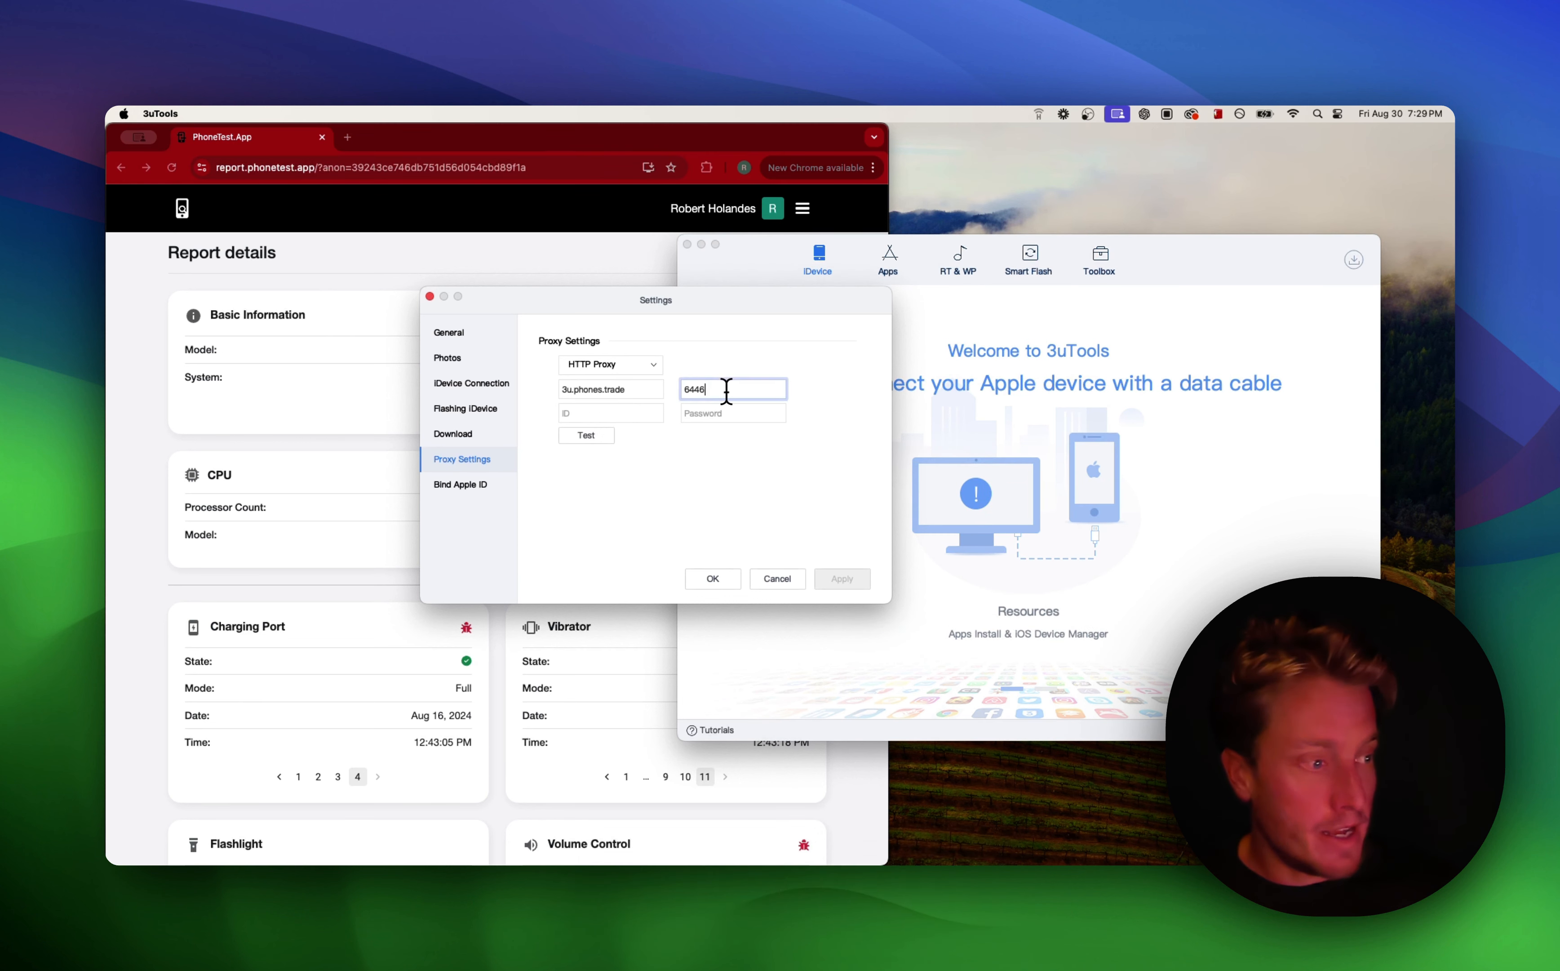
{"action": "left_click_drag", "start_coordinate": [731, 388], "coordinate": [684, 389]}
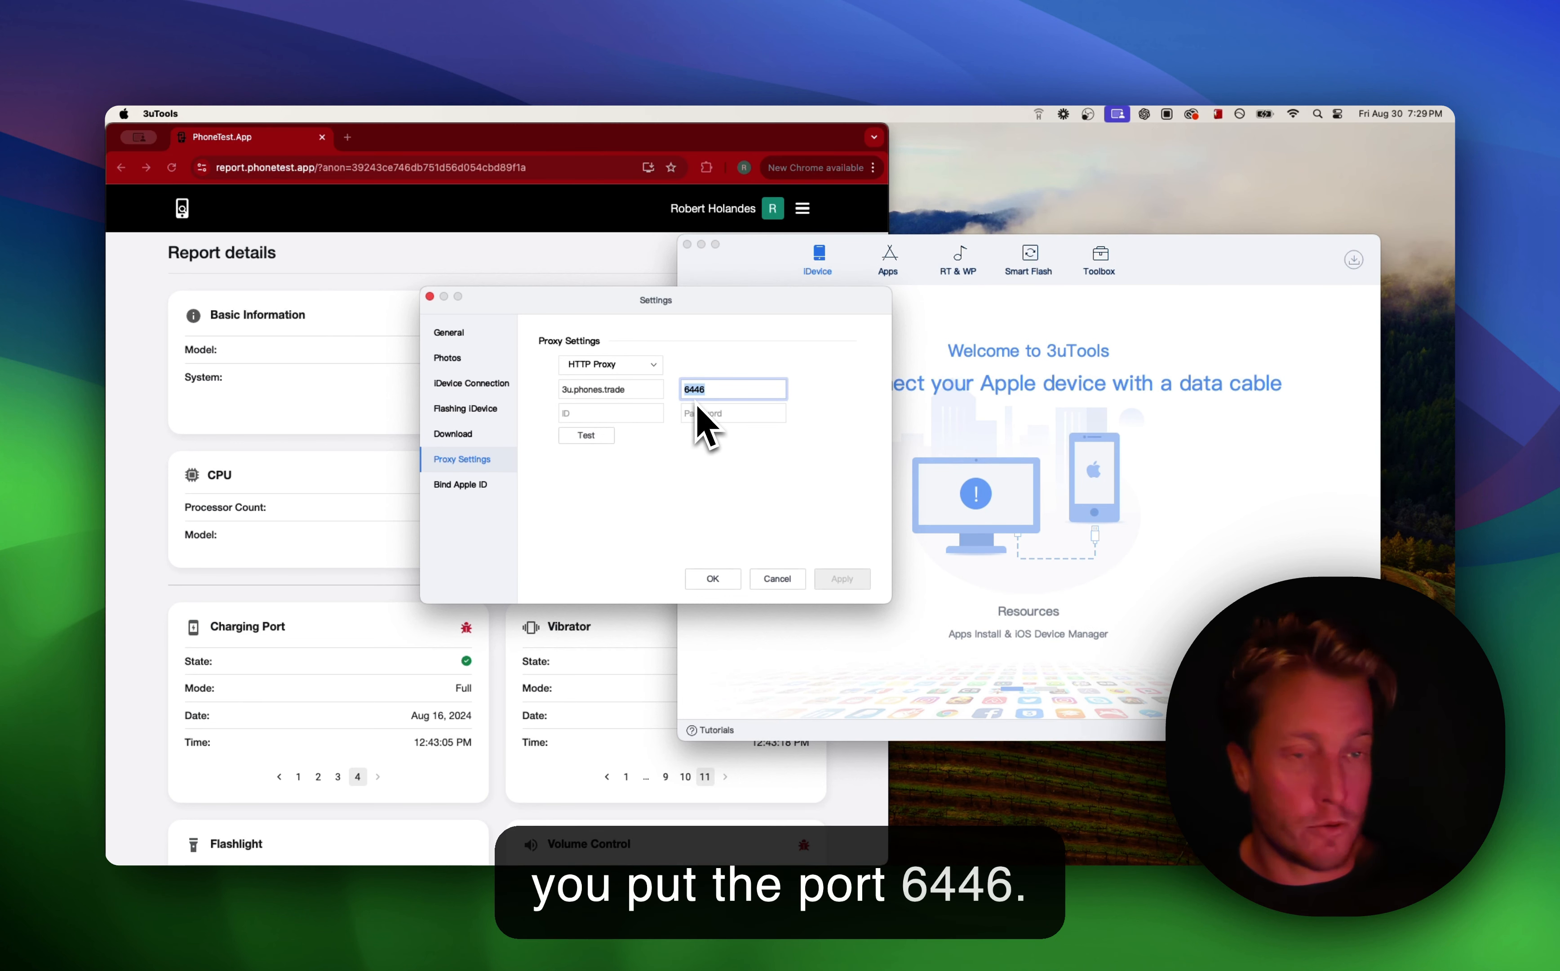
{"action": "left_click", "coordinate": [626, 444]}
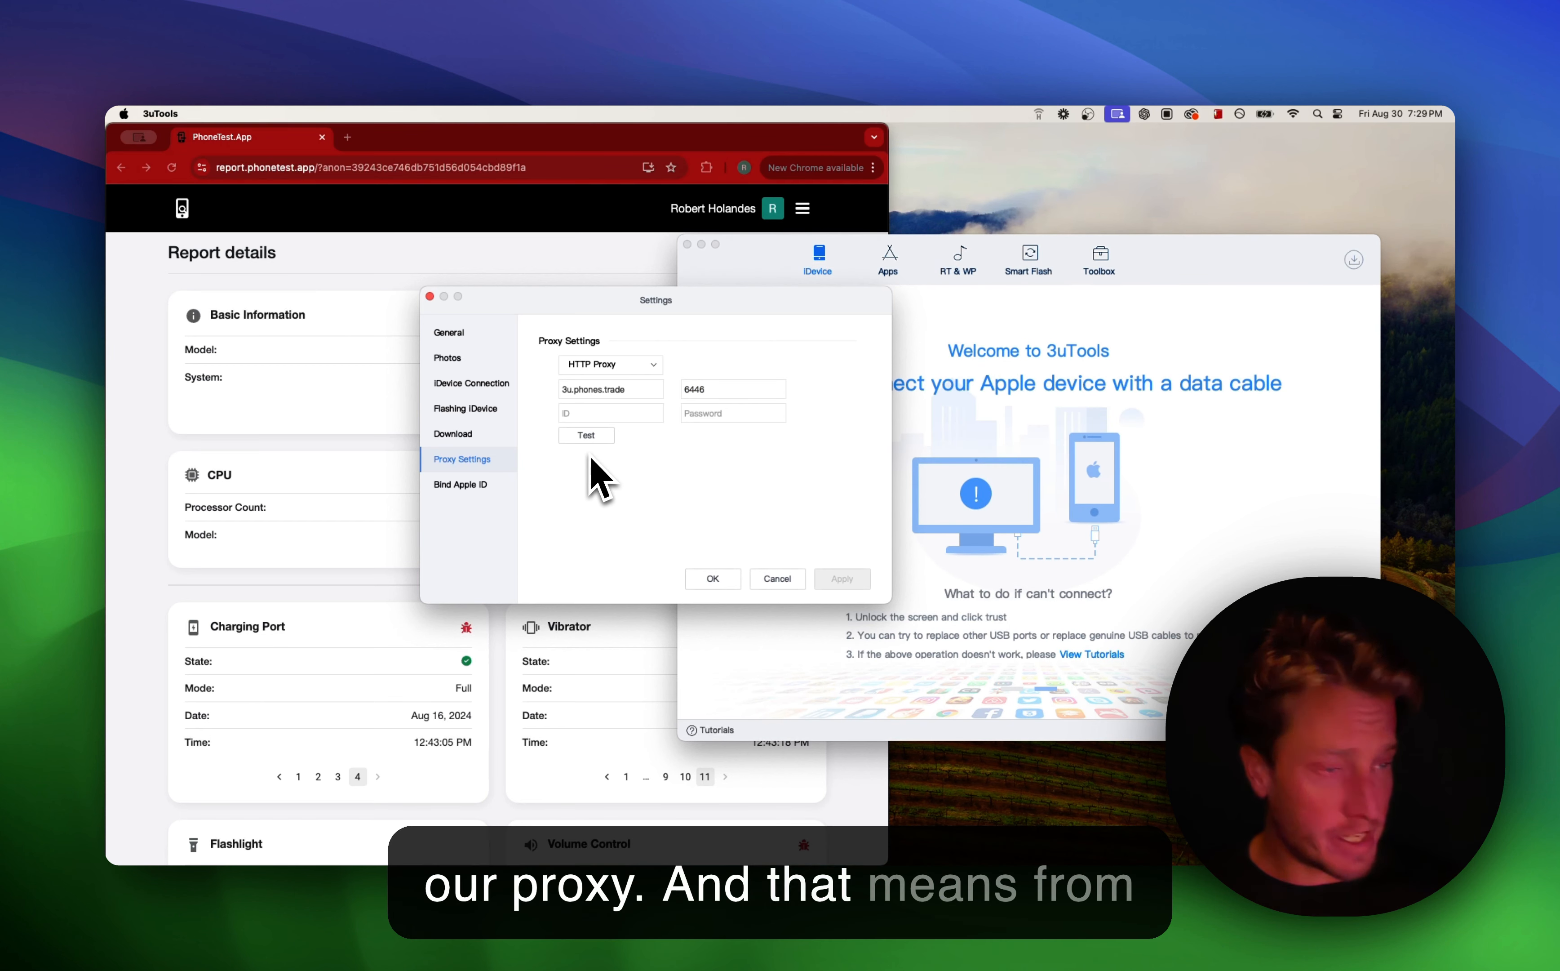
{"action": "left_click", "coordinate": [588, 439]}
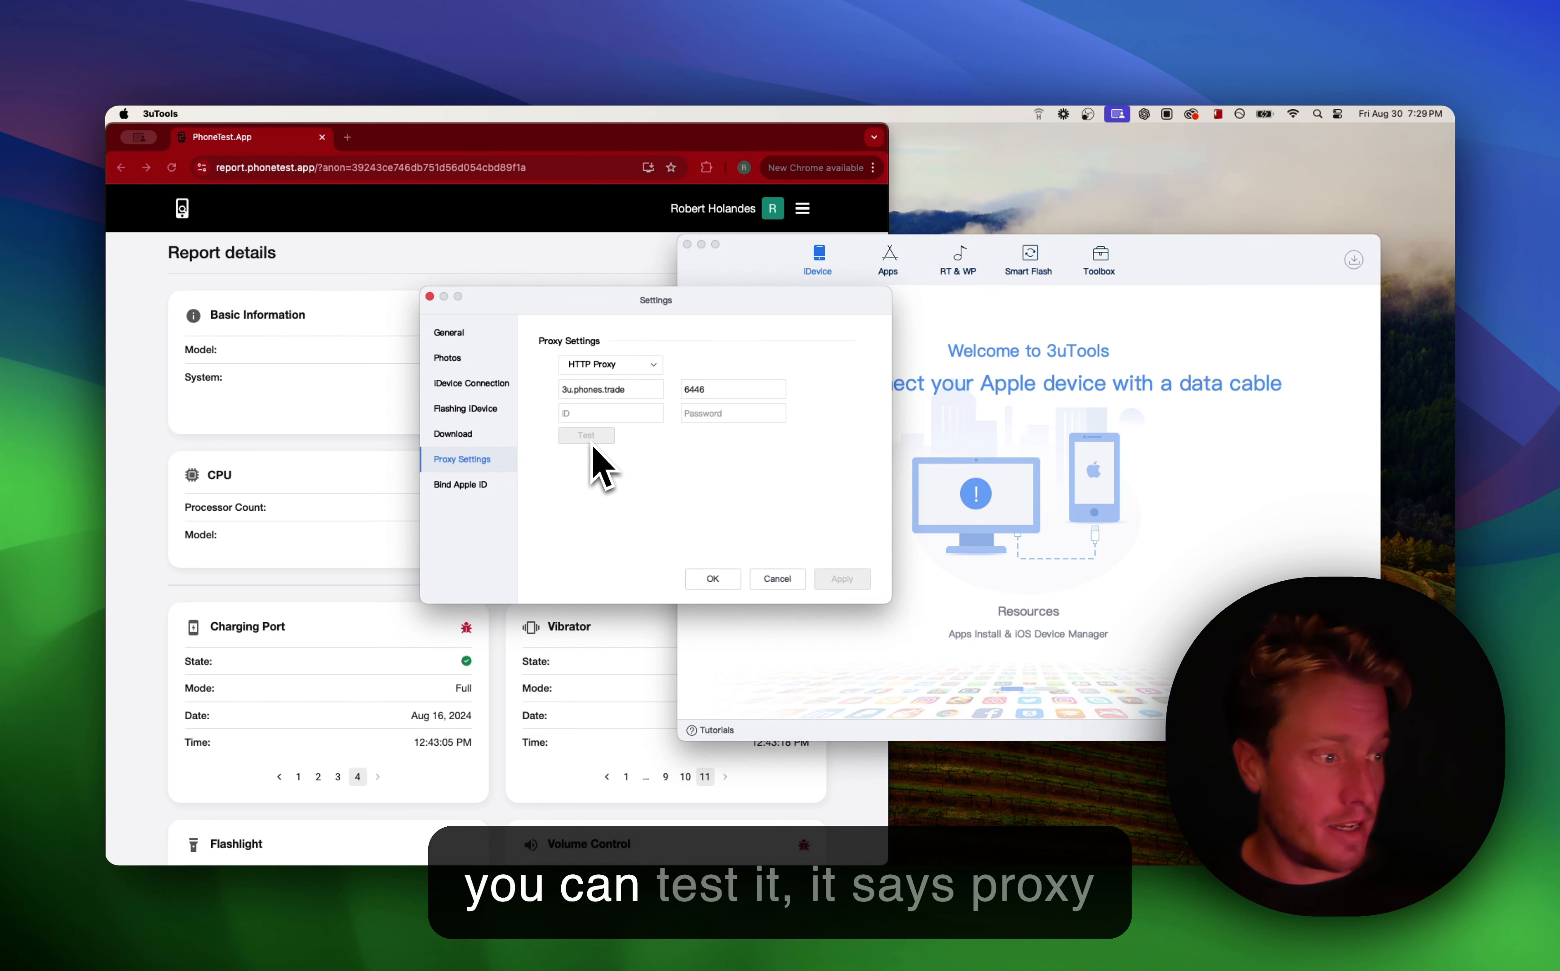
{"action": "left_click", "coordinate": [769, 484]}
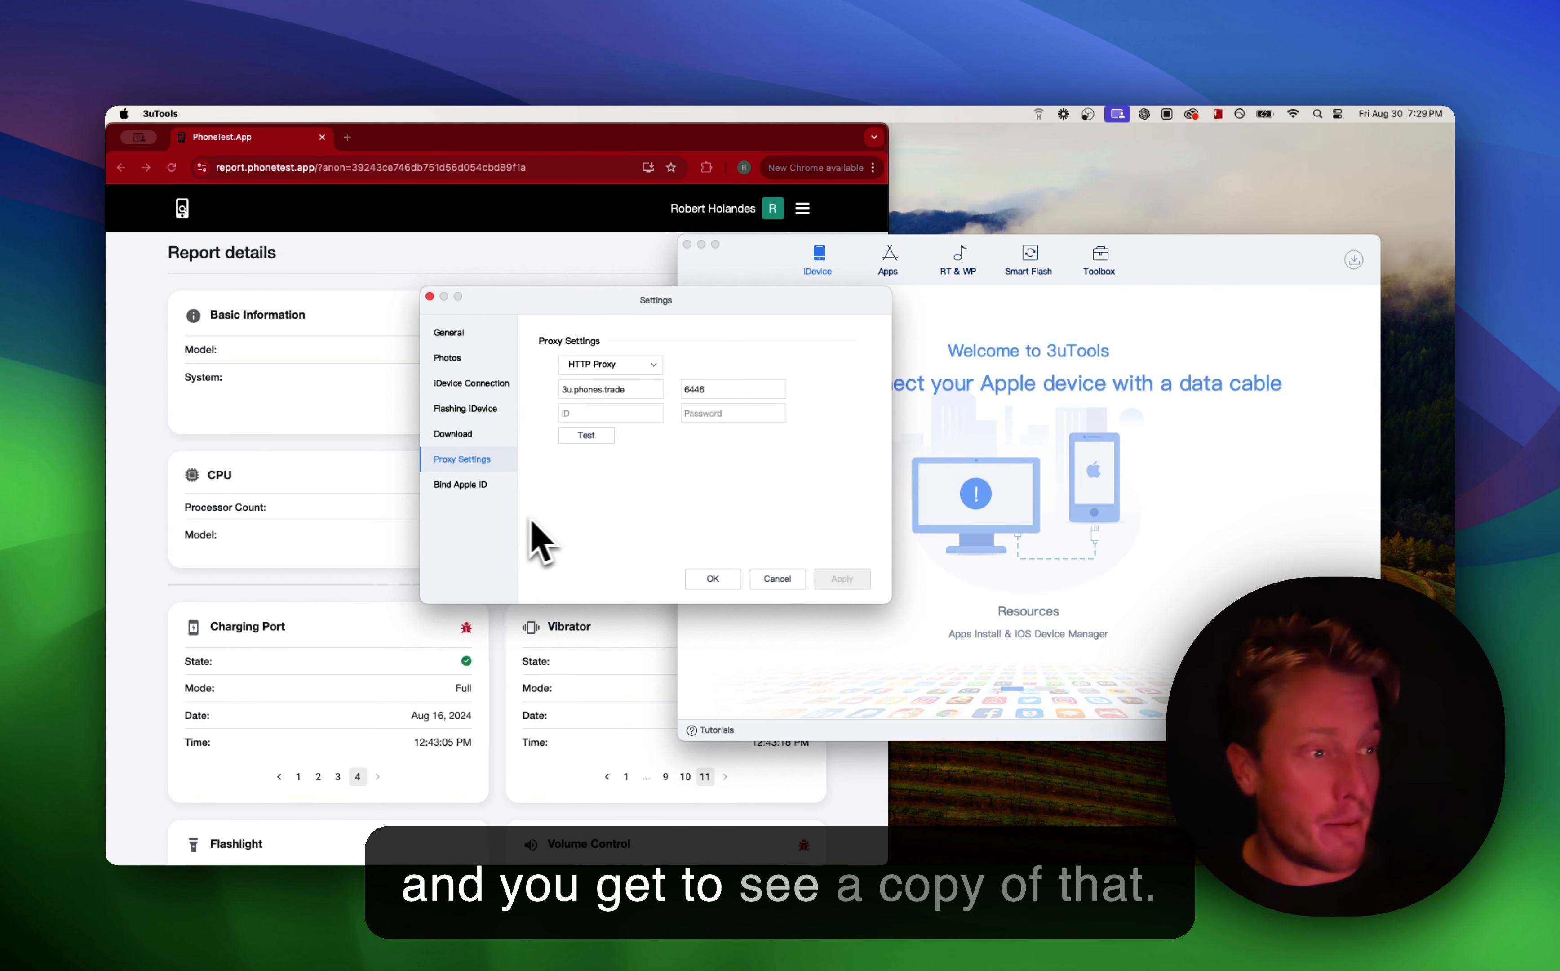
{"action": "left_click", "coordinate": [714, 580]}
Review the 3uTools verification section of the web report, and run the connected iPhone's verification report in 3uTools, closing it when loaded.
{"action": "scroll", "coordinate": [454, 558], "scroll_direction": "down", "scroll_amount": 20}
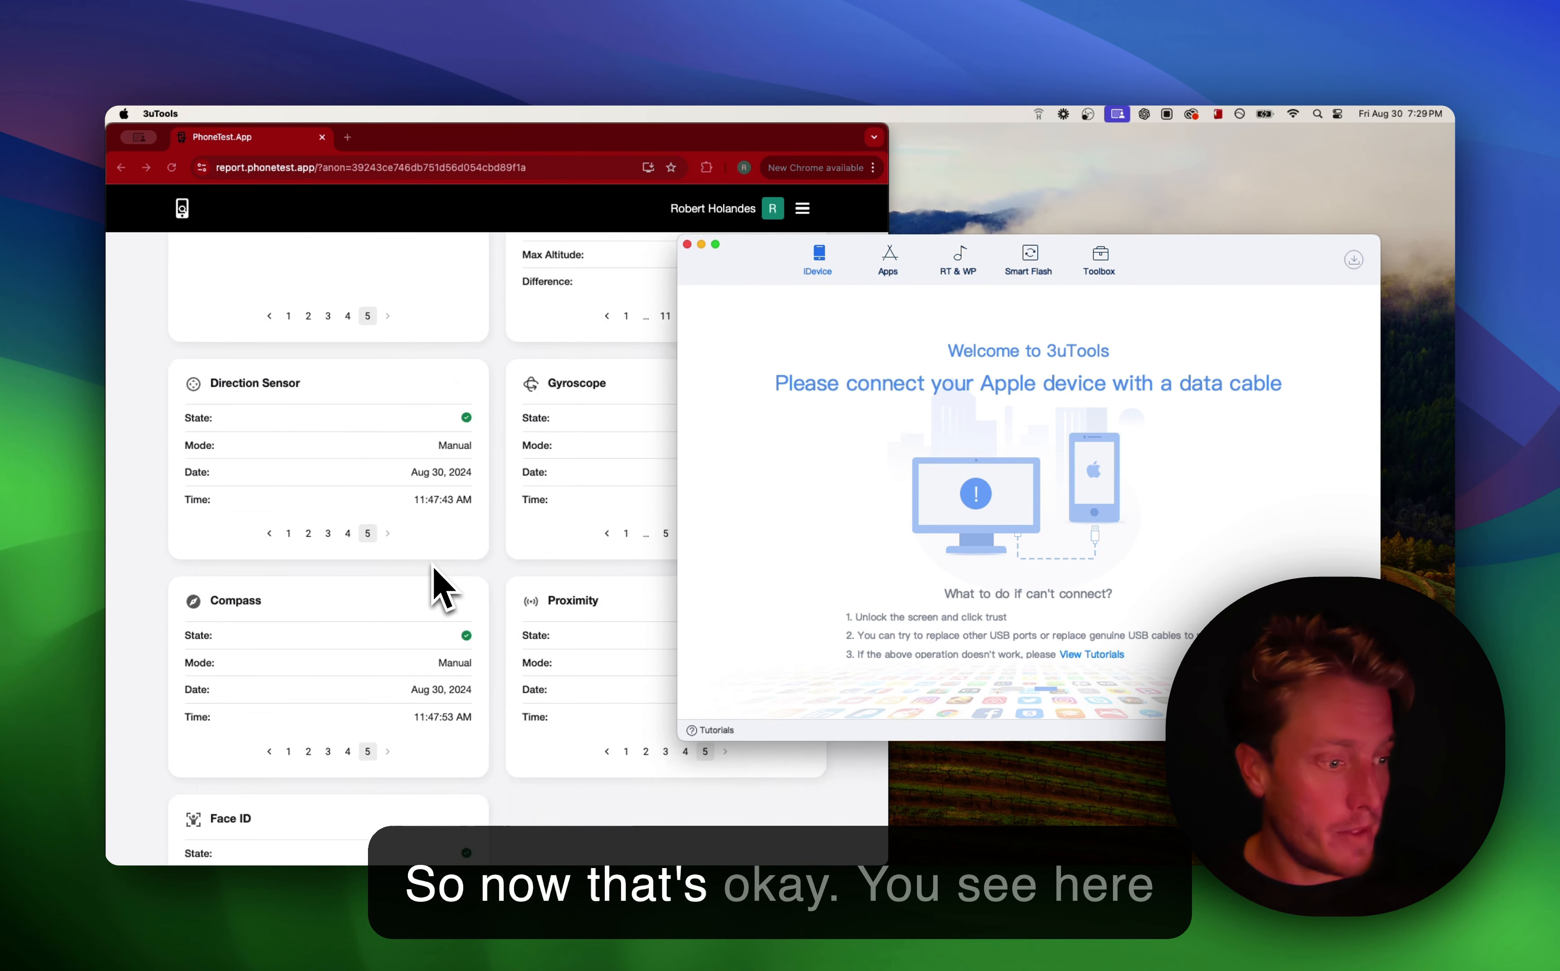
{"action": "scroll", "coordinate": [434, 566], "scroll_direction": "down", "scroll_amount": 5}
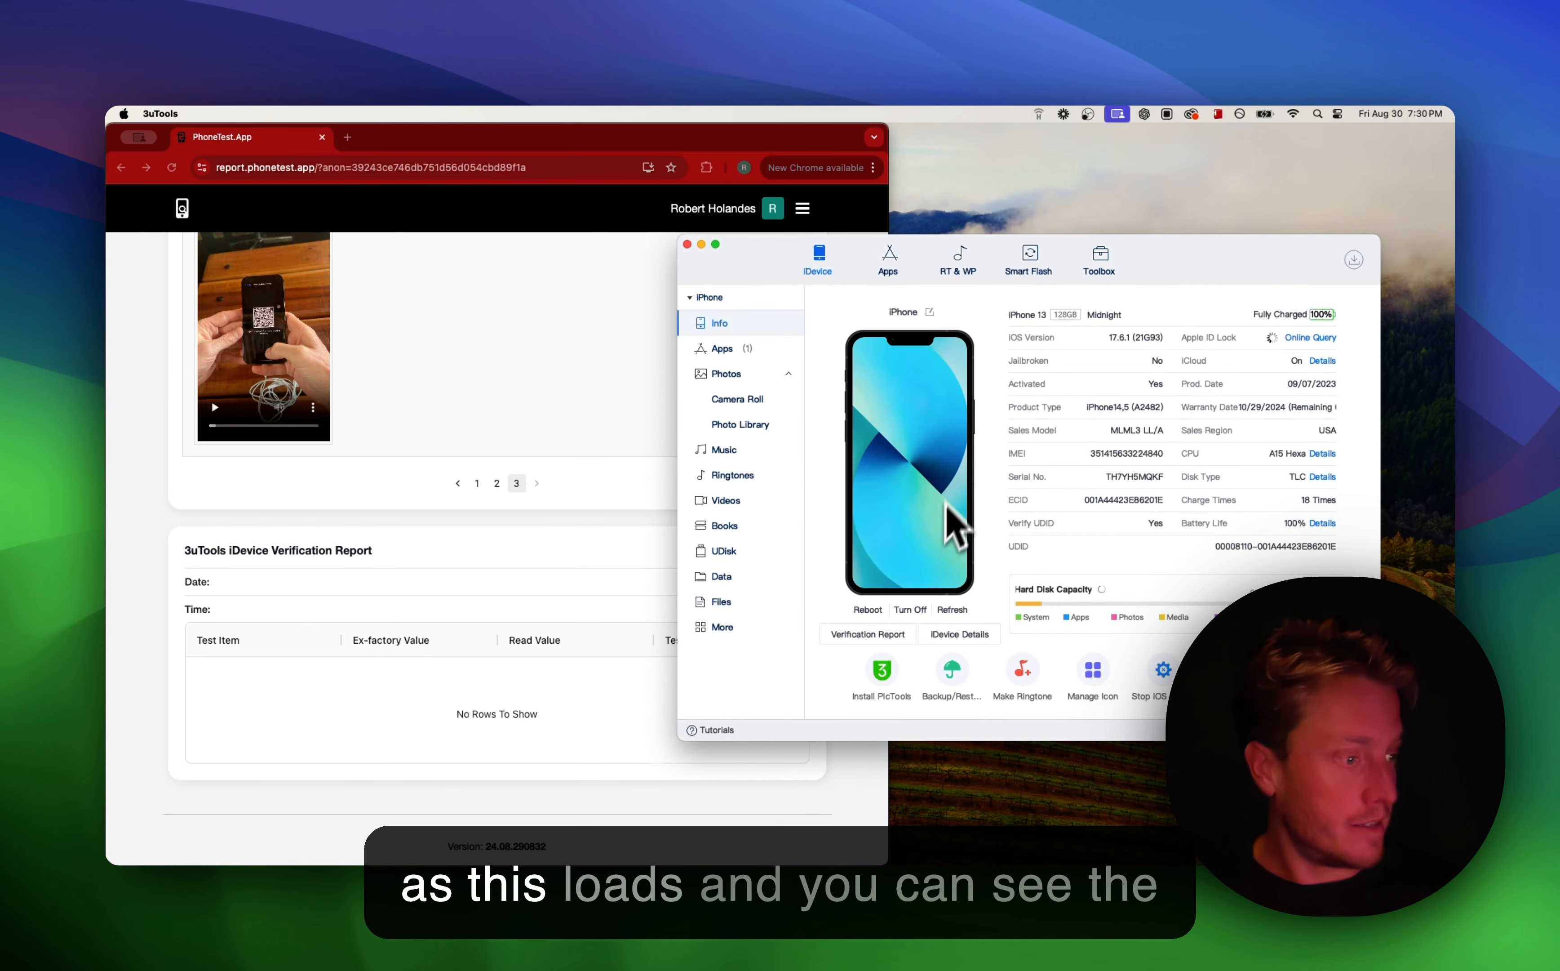
{"action": "left_click", "coordinate": [869, 634]}
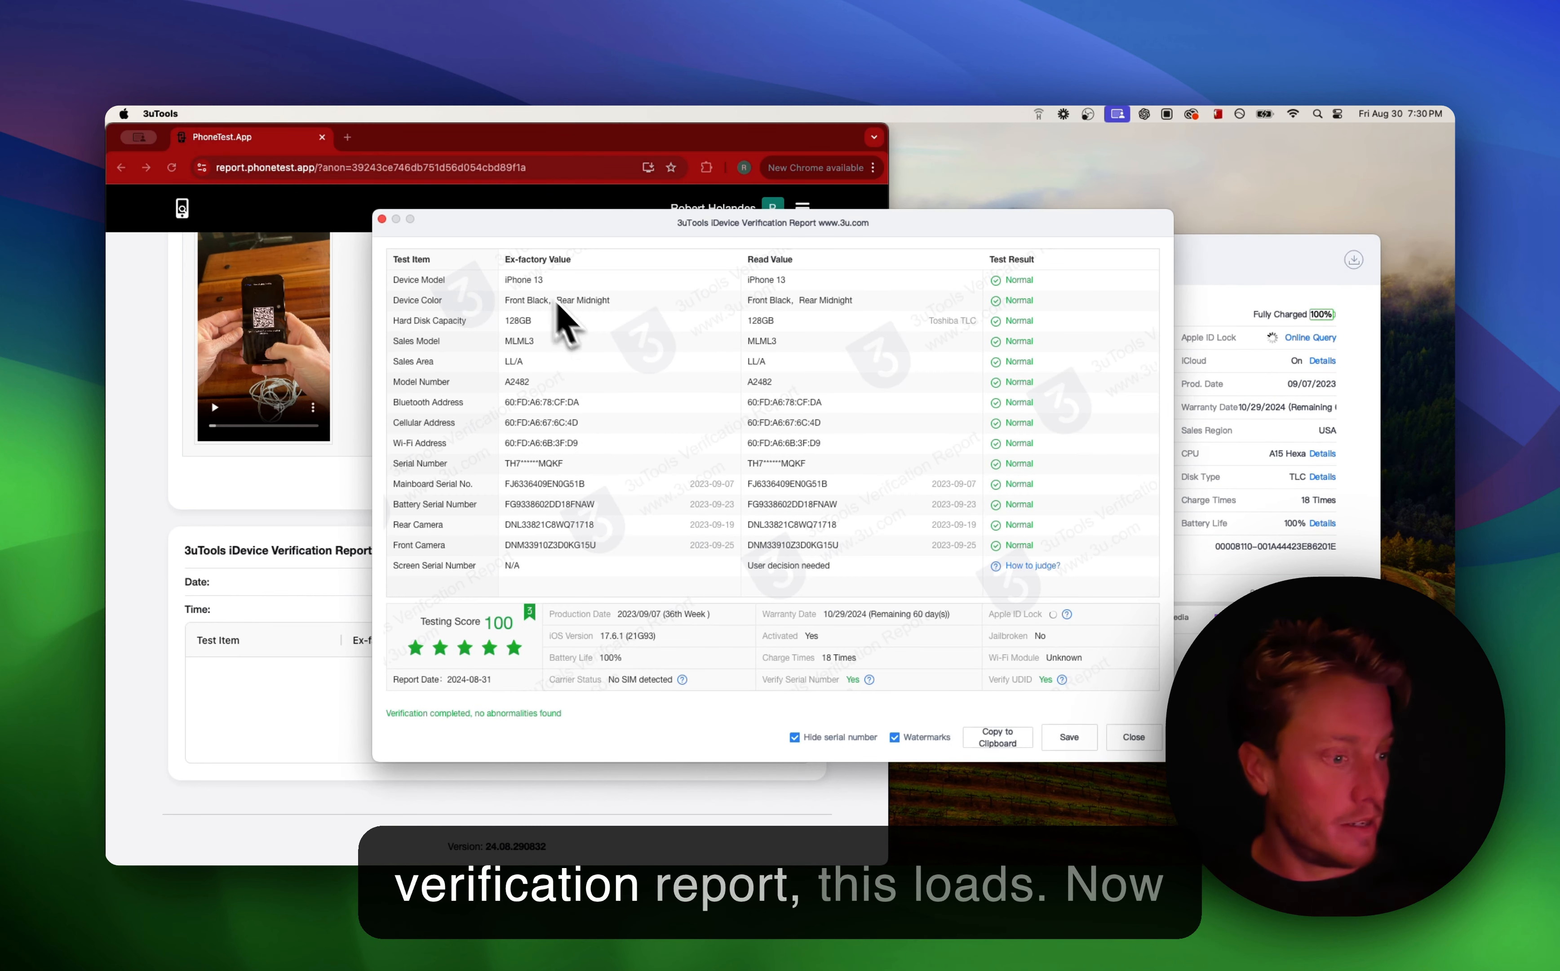
{"action": "left_click", "coordinate": [383, 219]}
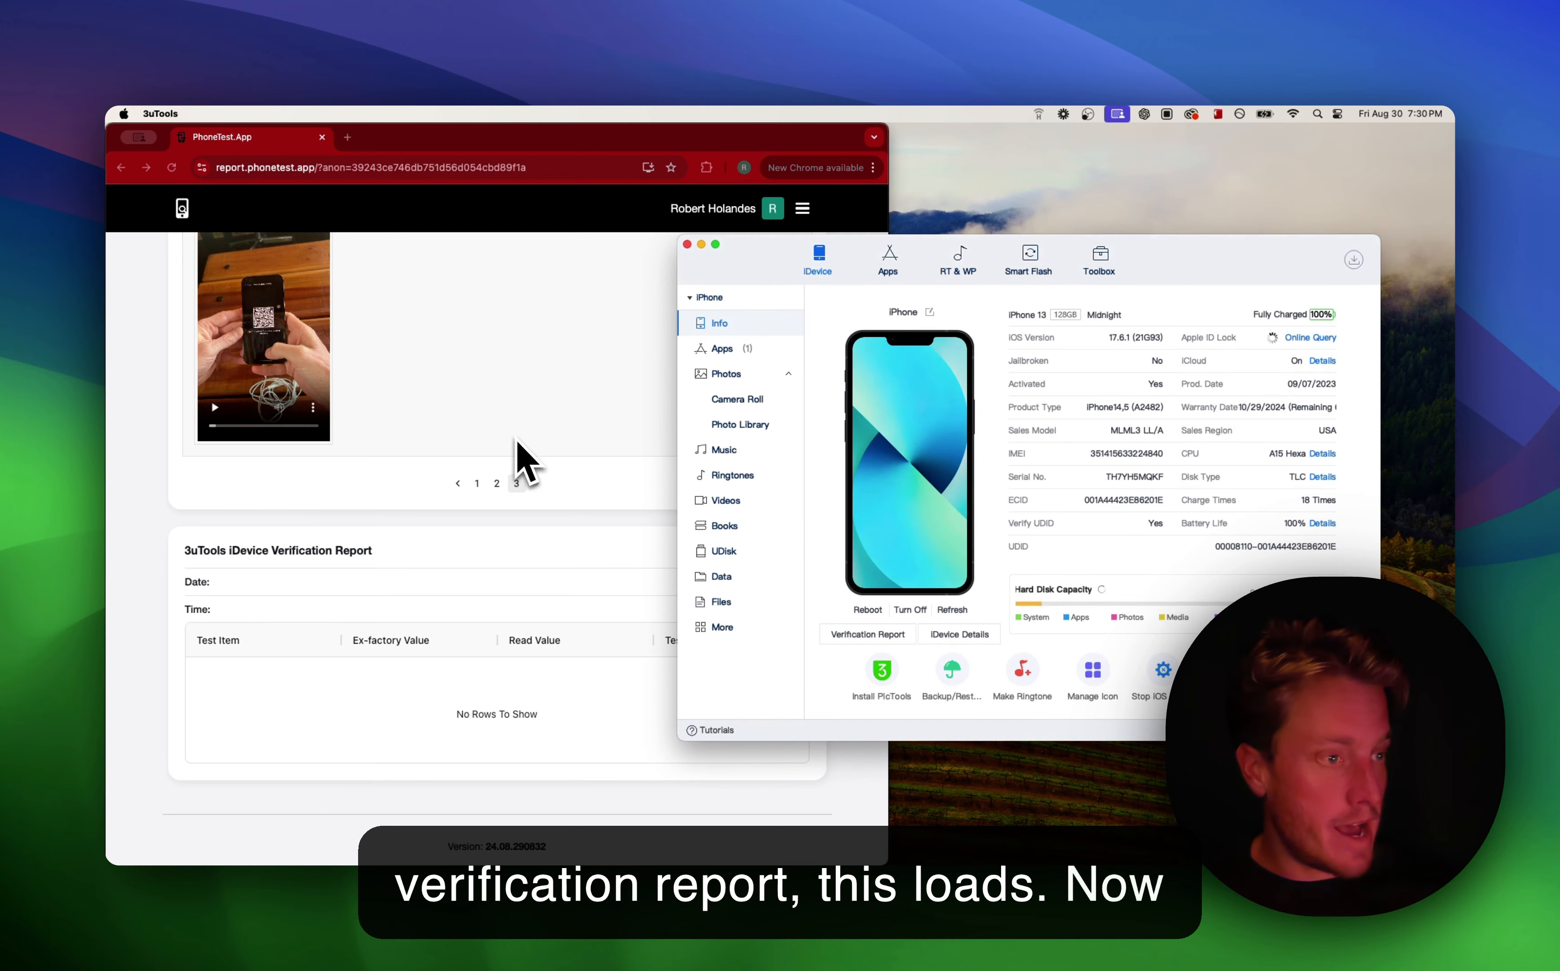
Return from the report to the portal's device table and locate the iPhone 13's 3u status.
{"action": "scroll", "coordinate": [443, 334], "scroll_direction": "up", "scroll_amount": 15}
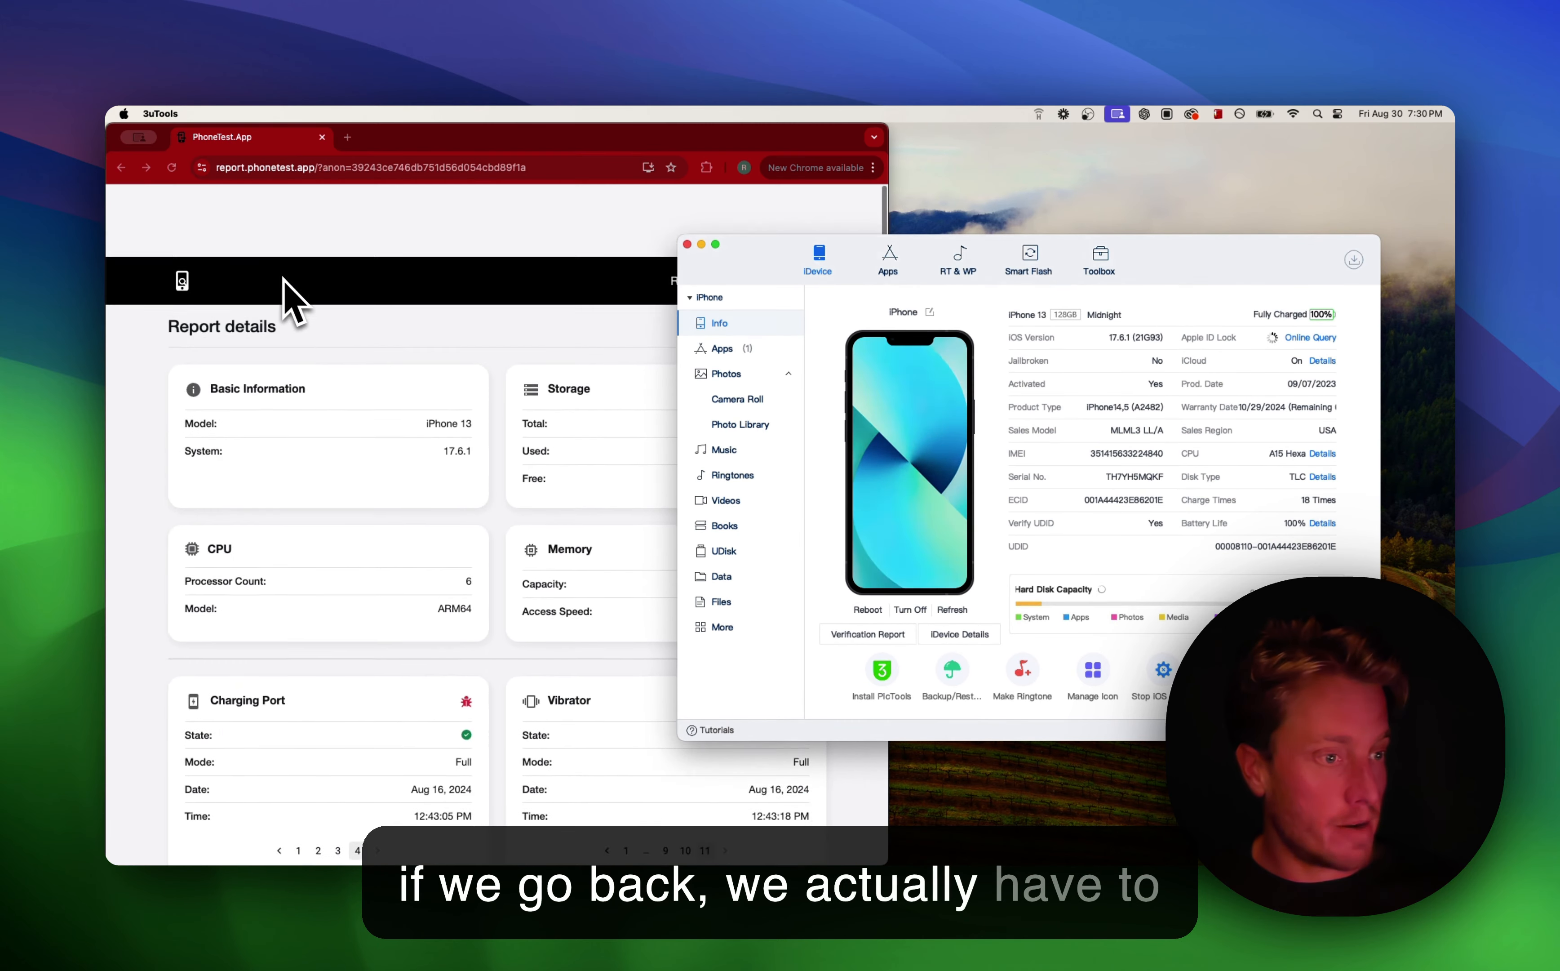
{"action": "left_click", "coordinate": [181, 208]}
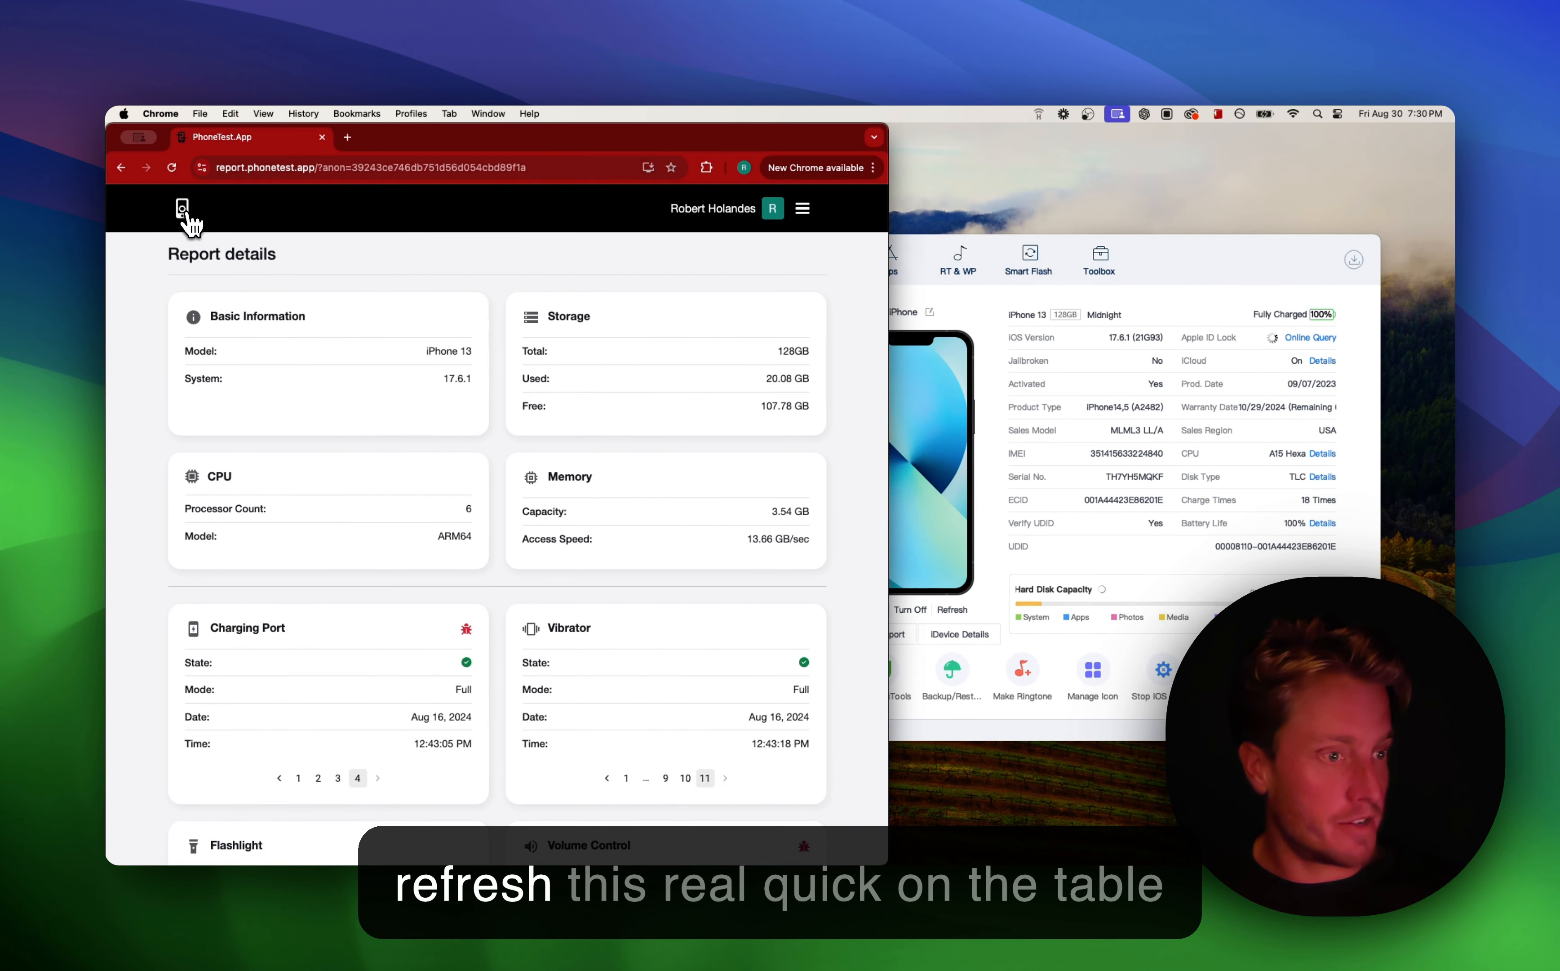
{"action": "left_click", "coordinate": [182, 208]}
{"action": "scroll", "coordinate": [648, 372], "scroll_direction": "right", "scroll_amount": 5}
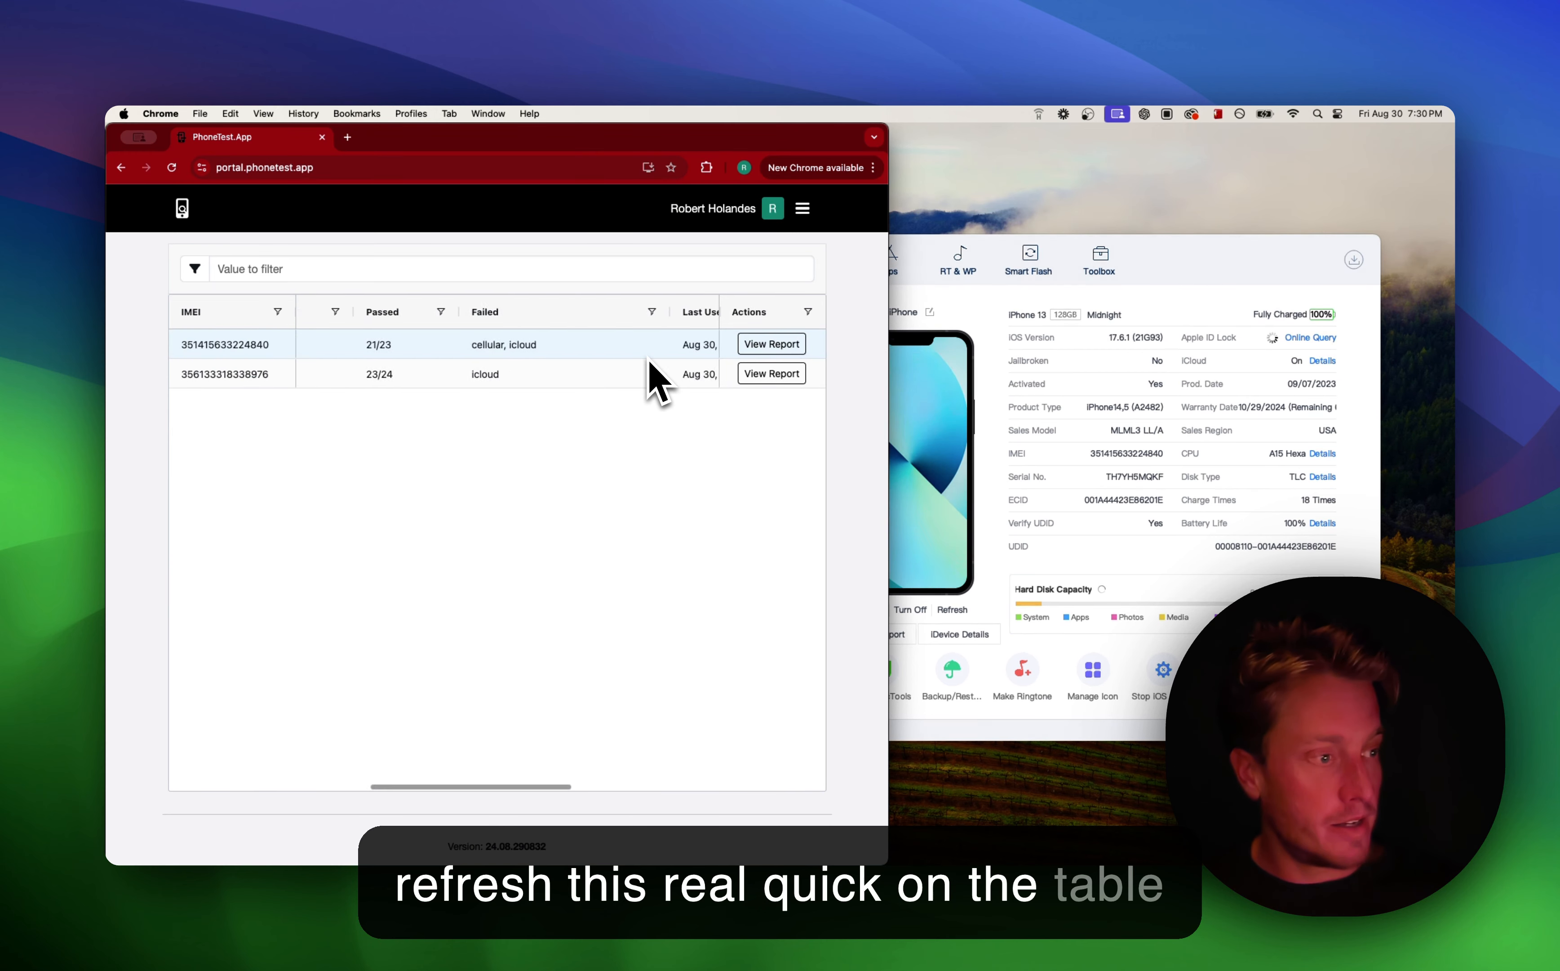
{"action": "scroll", "coordinate": [648, 373], "scroll_direction": "left", "scroll_amount": 5}
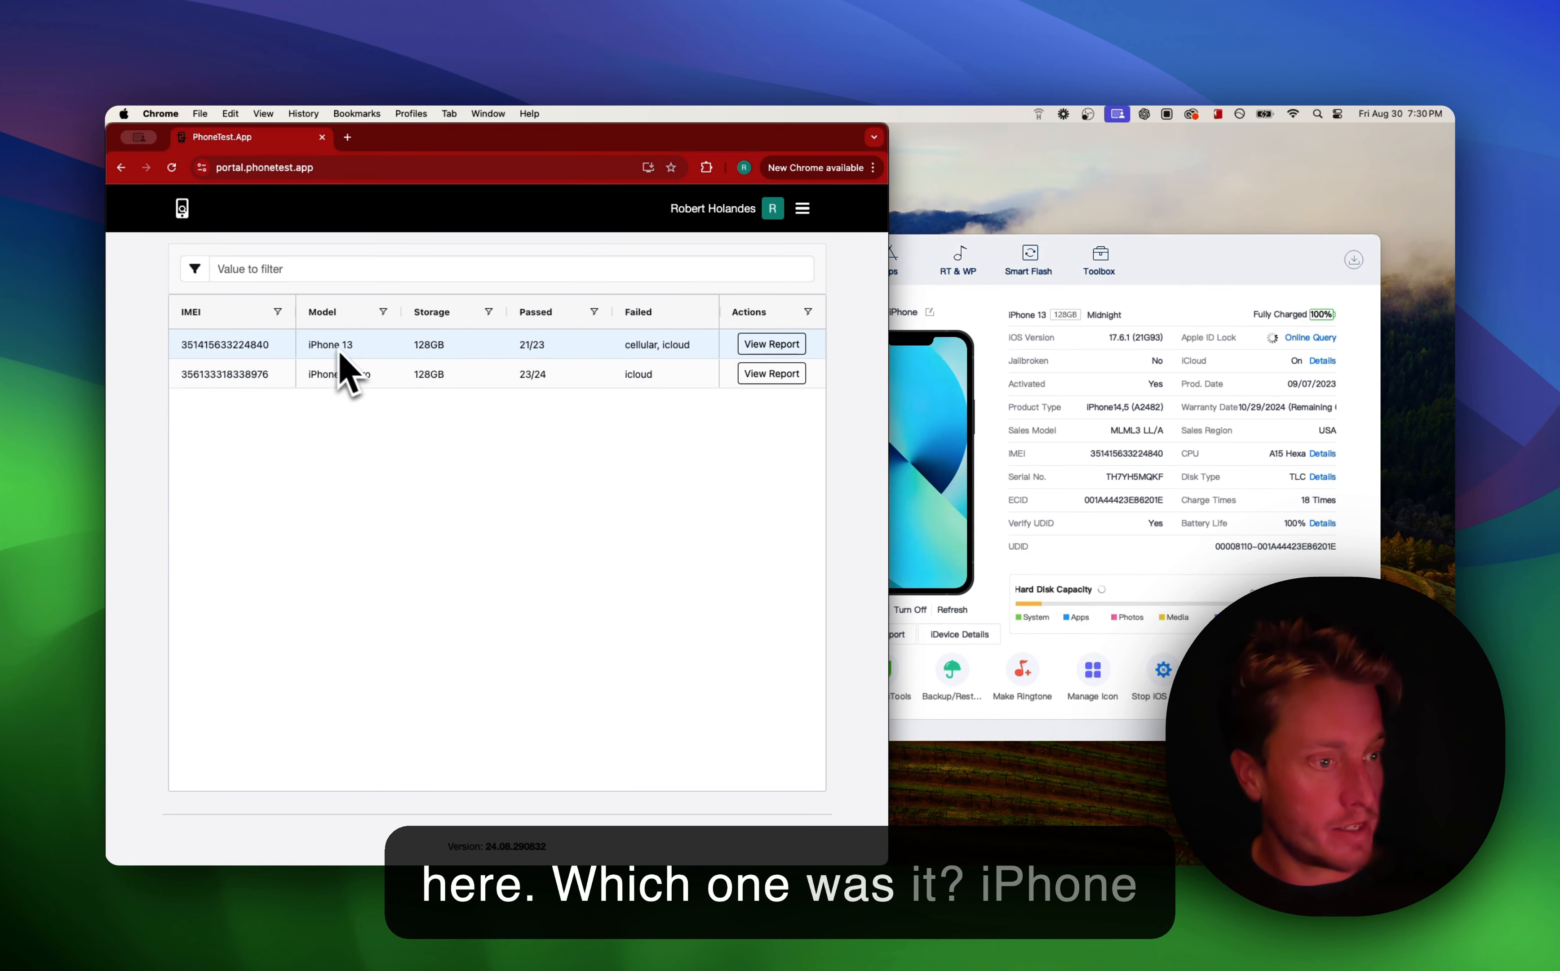
{"action": "scroll", "coordinate": [540, 376], "scroll_direction": "right", "scroll_amount": 7}
Request the iPhone 13's 3uTools report by submitting the device serial number copied from 3uTools.
{"action": "left_click", "coordinate": [560, 344]}
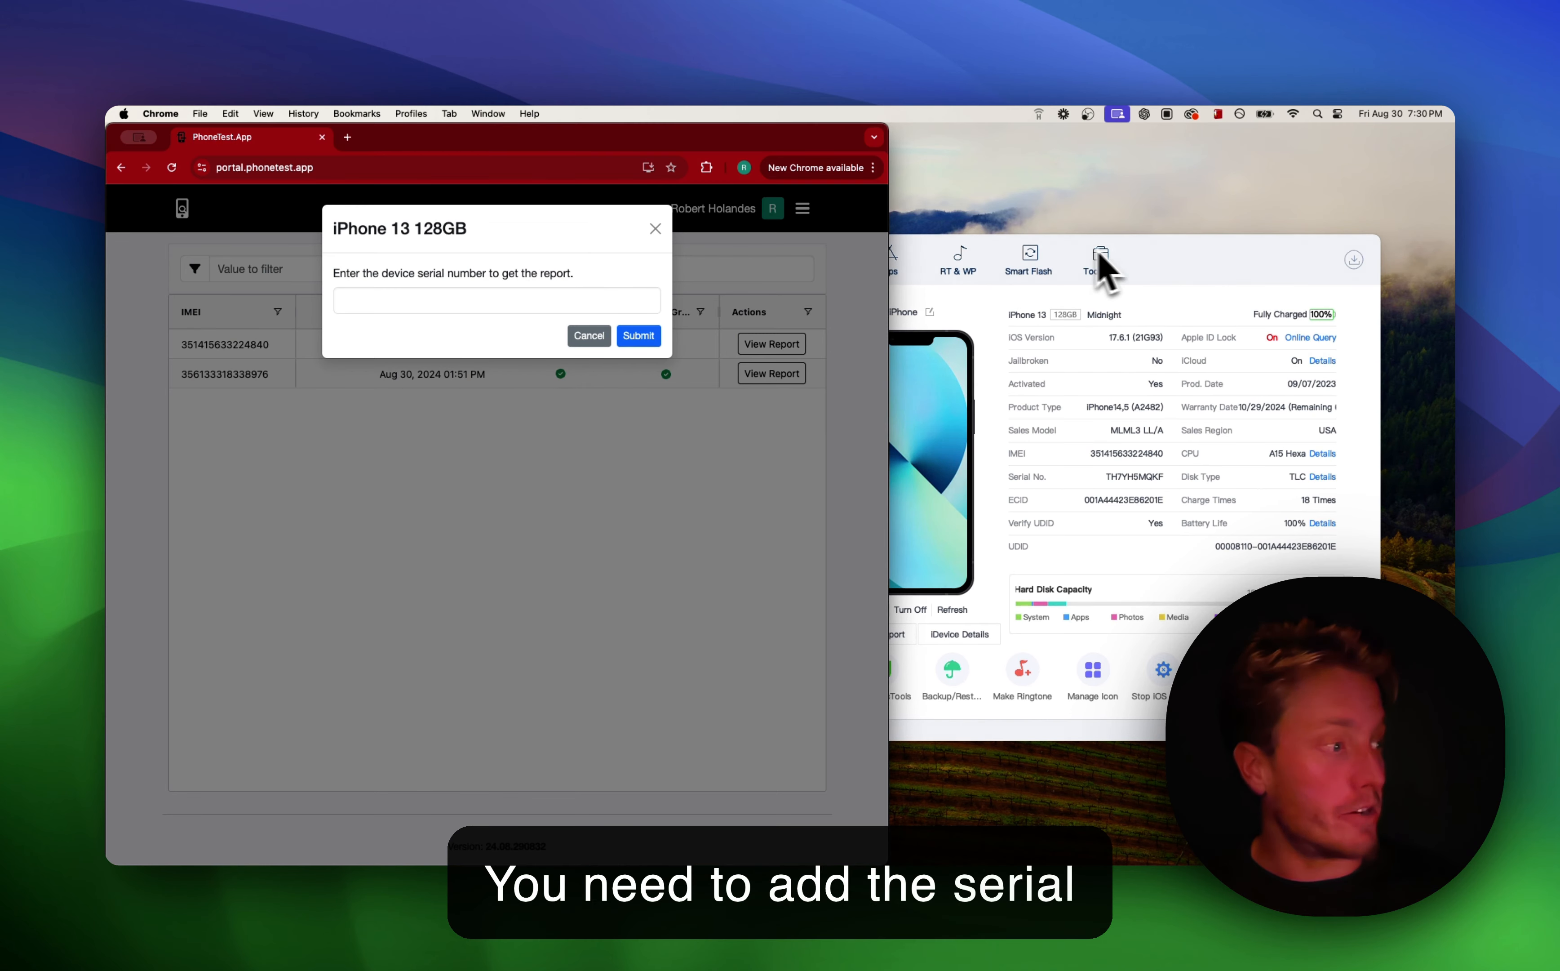
{"action": "left_click", "coordinate": [1122, 270]}
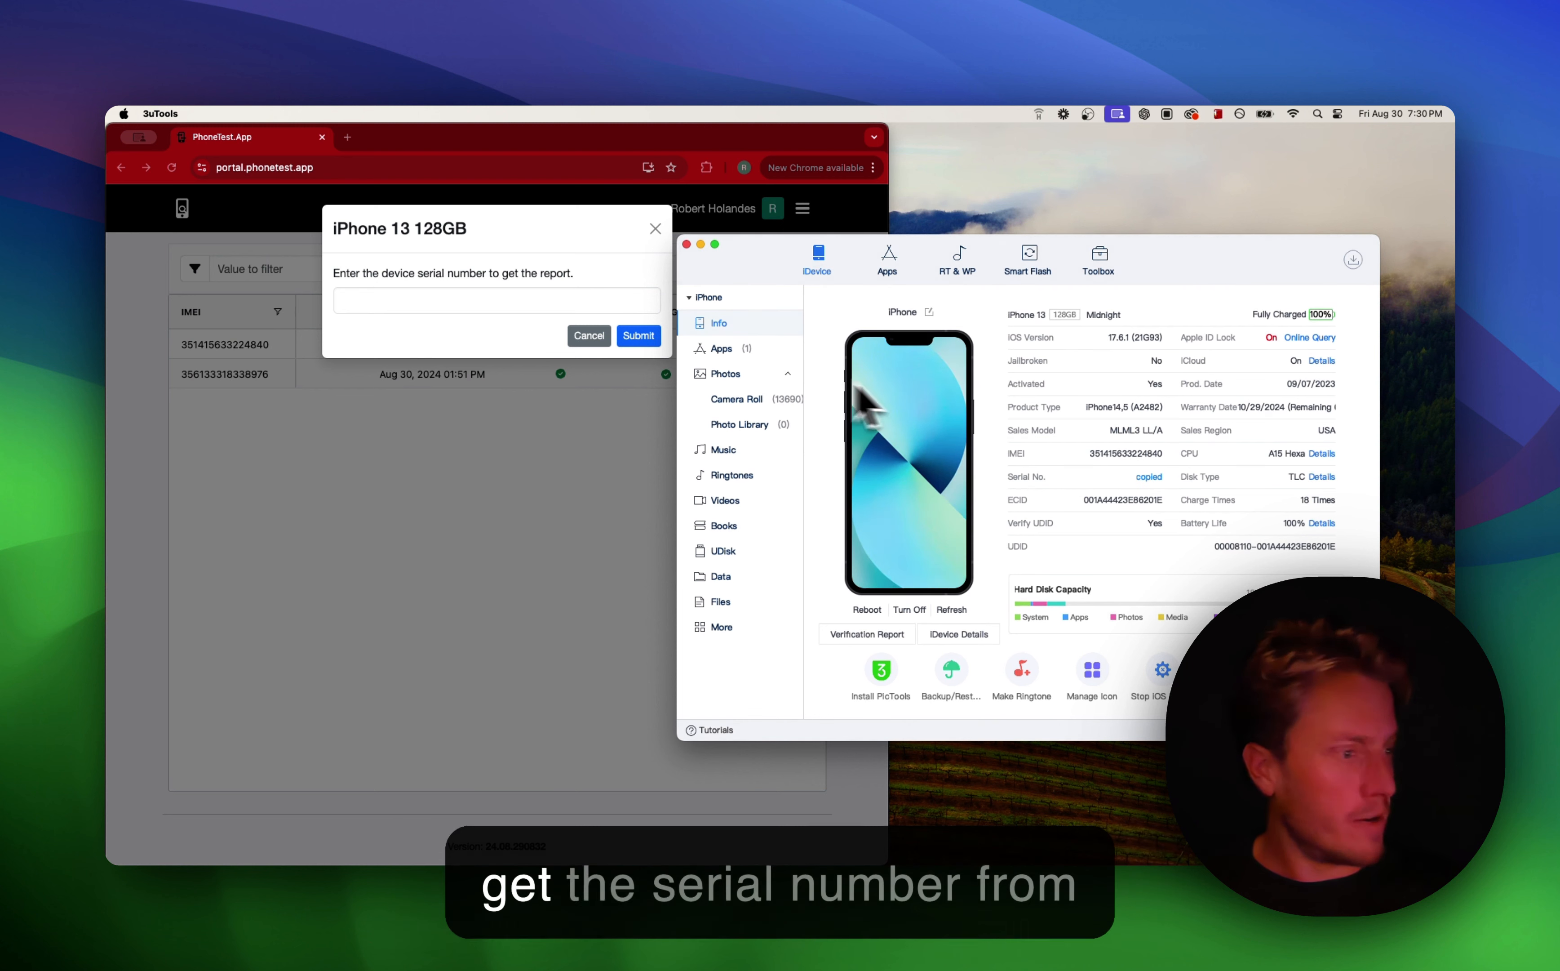
{"action": "left_click", "coordinate": [504, 308]}
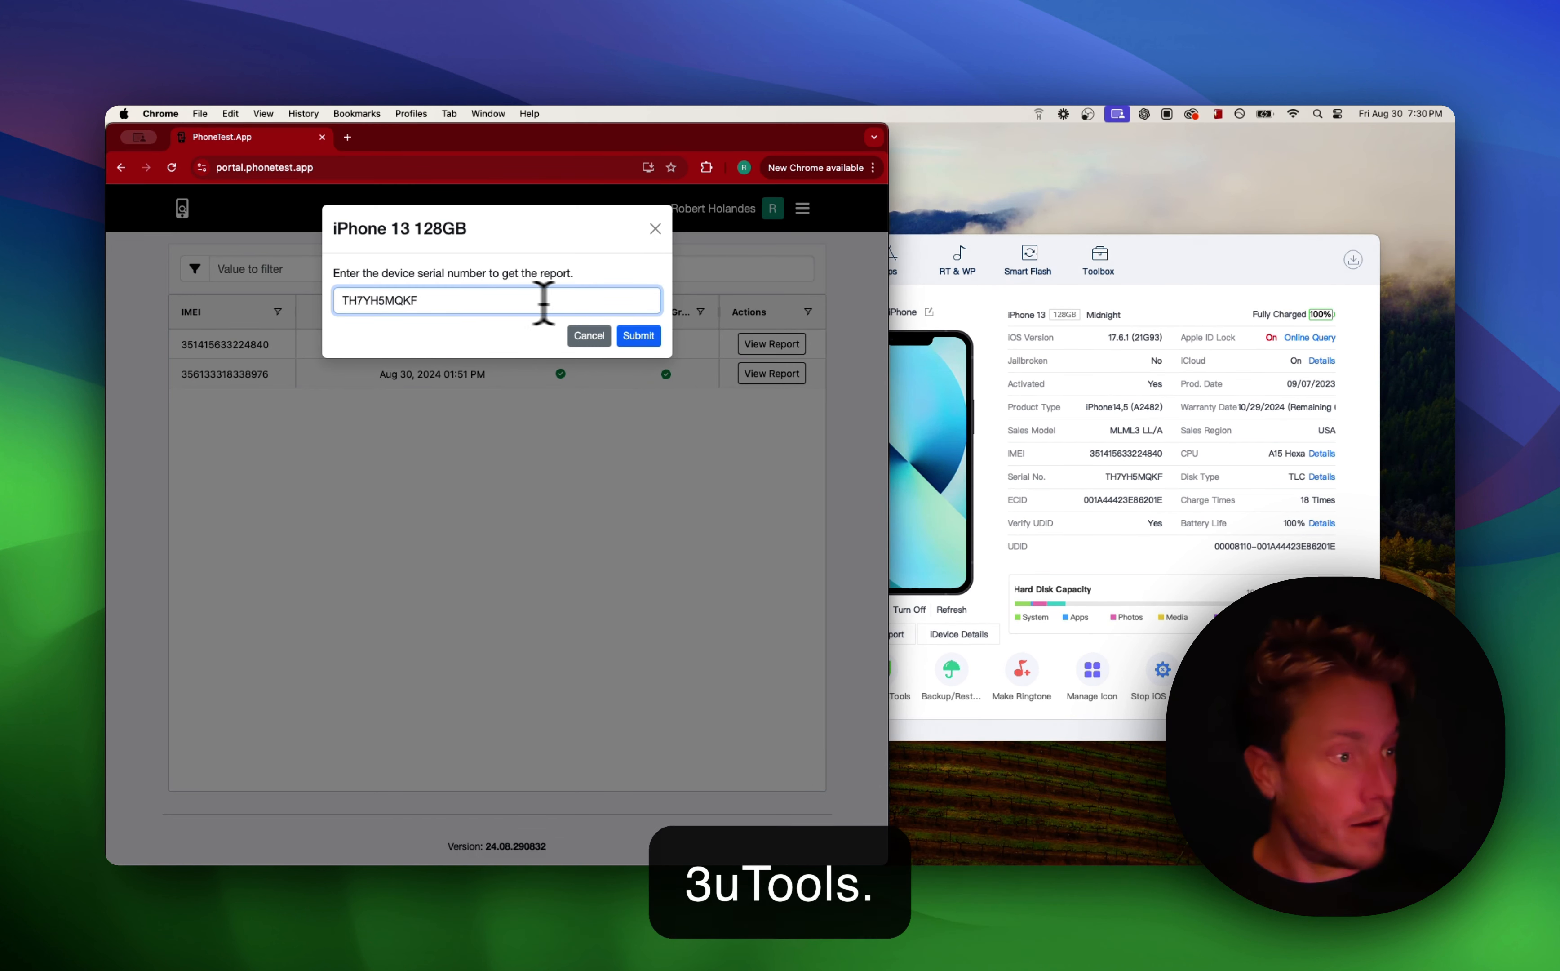
{"action": "left_click", "coordinate": [639, 336]}
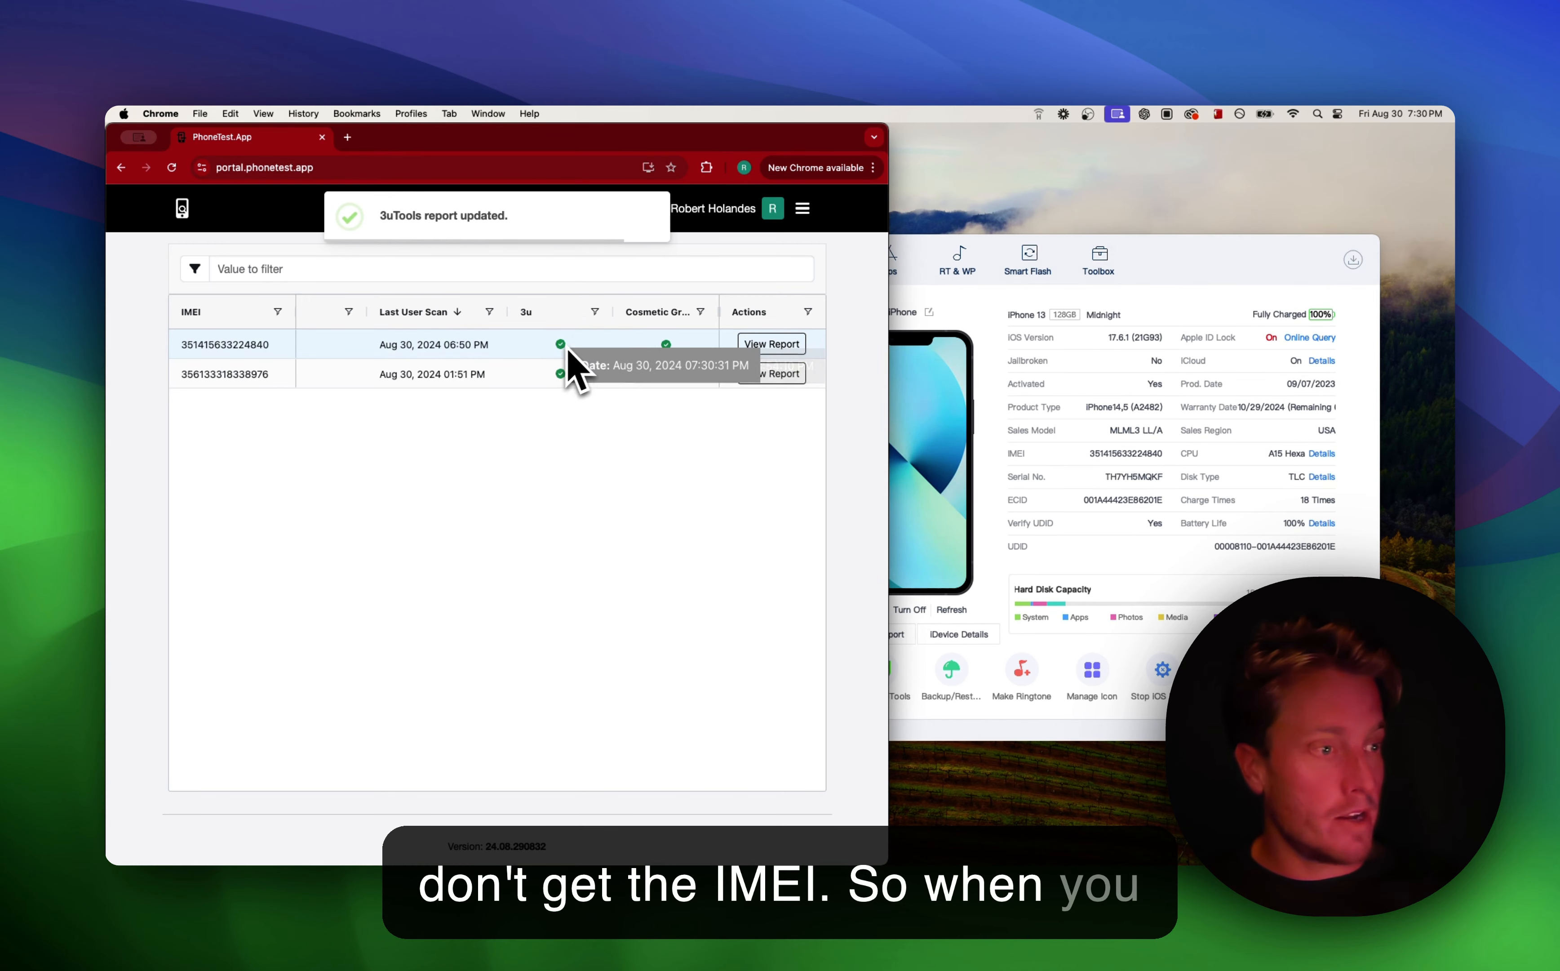
Open the iPhone 13's report and examine the date, time and test results in its 3uTools iDevice Verification Report.
{"action": "left_click", "coordinate": [771, 346]}
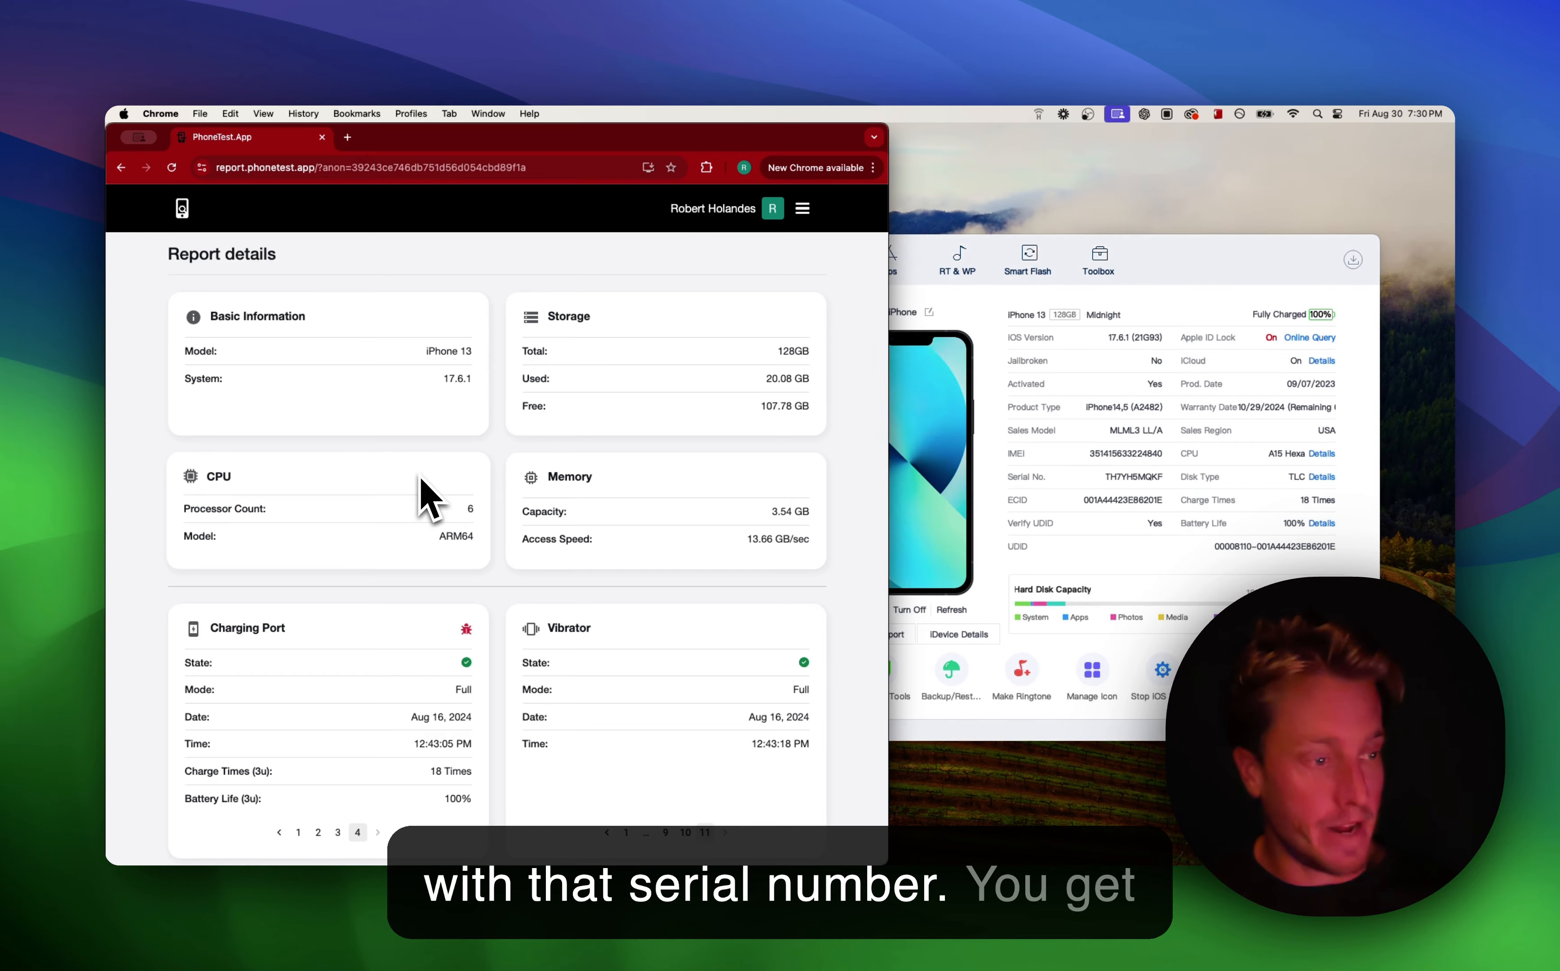
{"action": "scroll", "coordinate": [420, 480], "scroll_direction": "down", "scroll_amount": 20}
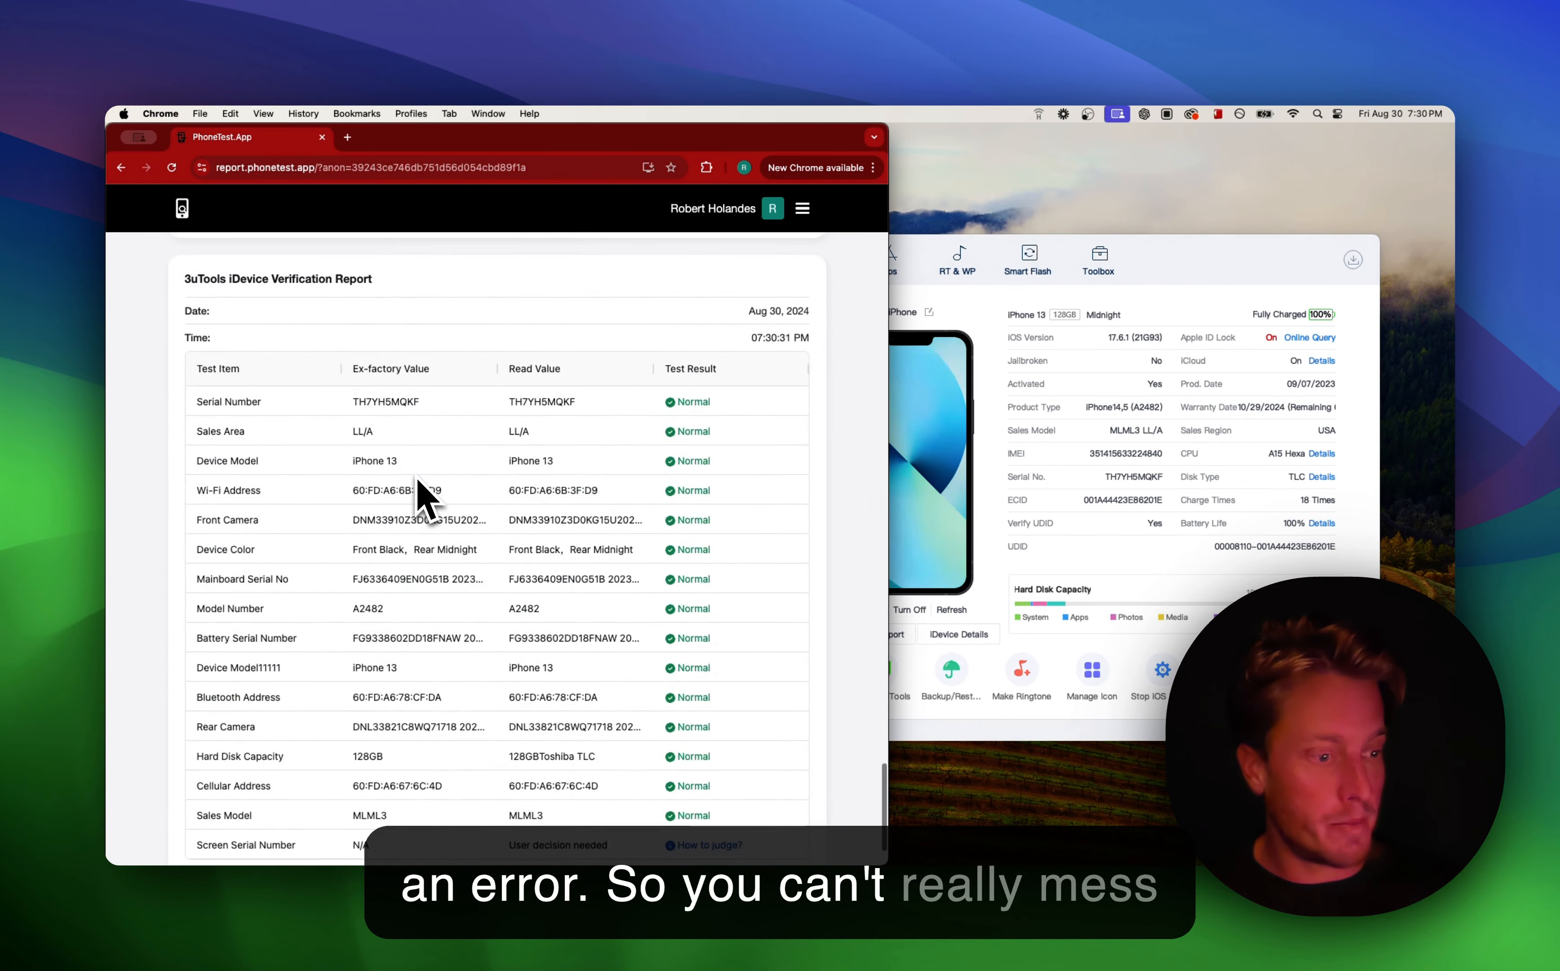
{"action": "scroll", "coordinate": [421, 488], "scroll_direction": "down", "scroll_amount": 3}
{"action": "scroll", "coordinate": [421, 488], "scroll_direction": "up", "scroll_amount": 10}
{"action": "scroll", "coordinate": [420, 485], "scroll_direction": "down", "scroll_amount": 12}
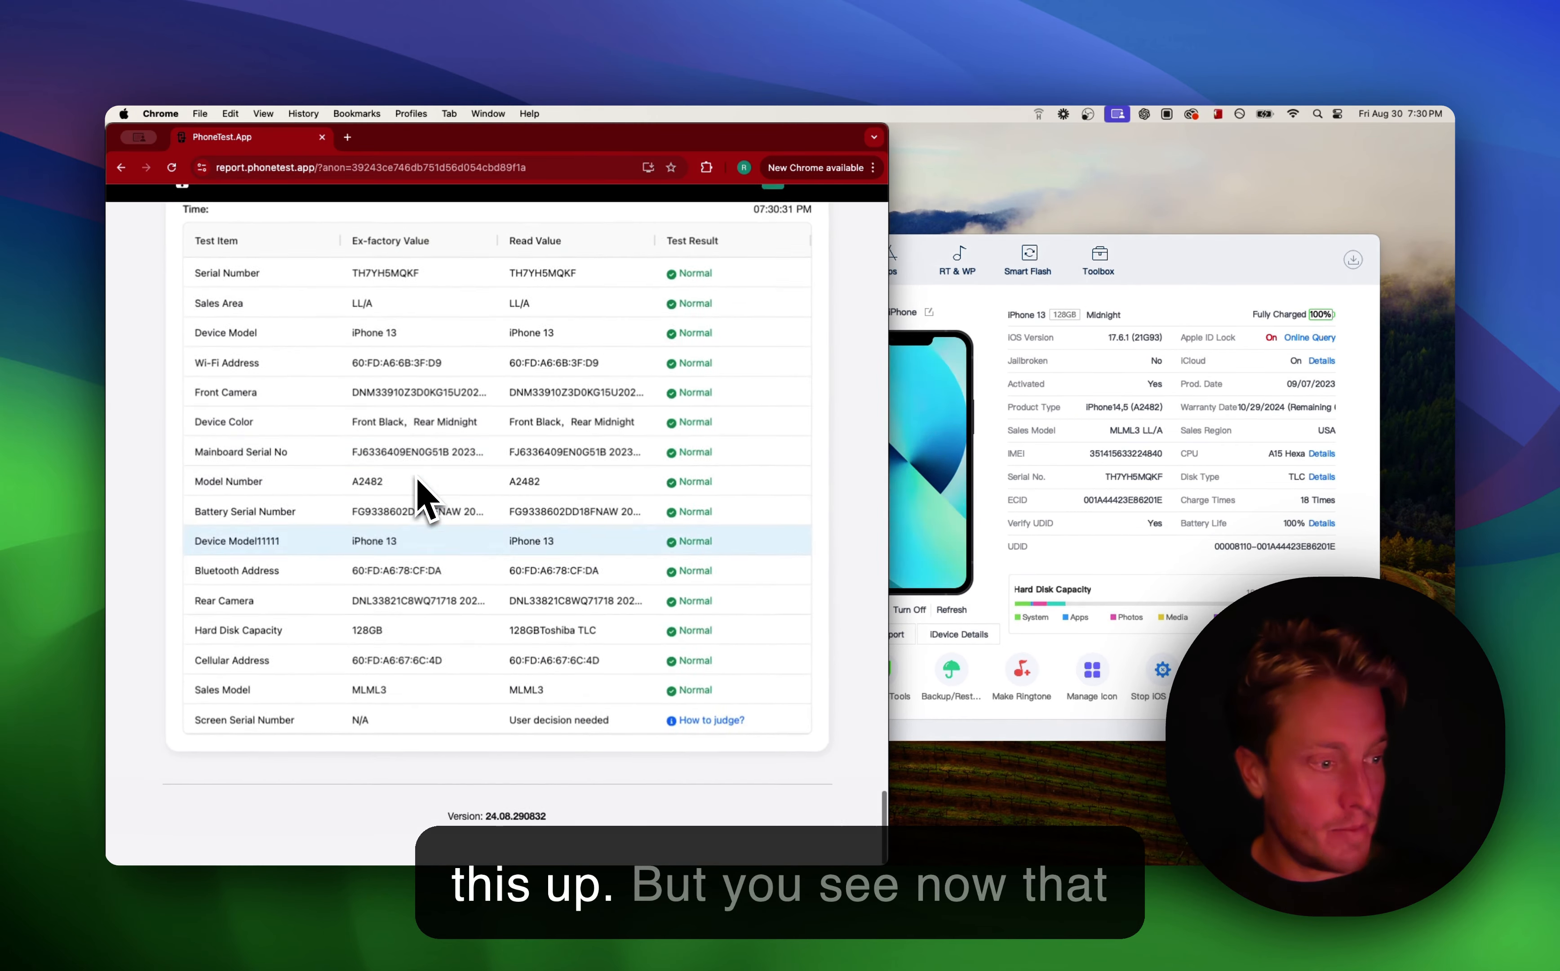
{"action": "scroll", "coordinate": [420, 488], "scroll_direction": "up", "scroll_amount": 2}
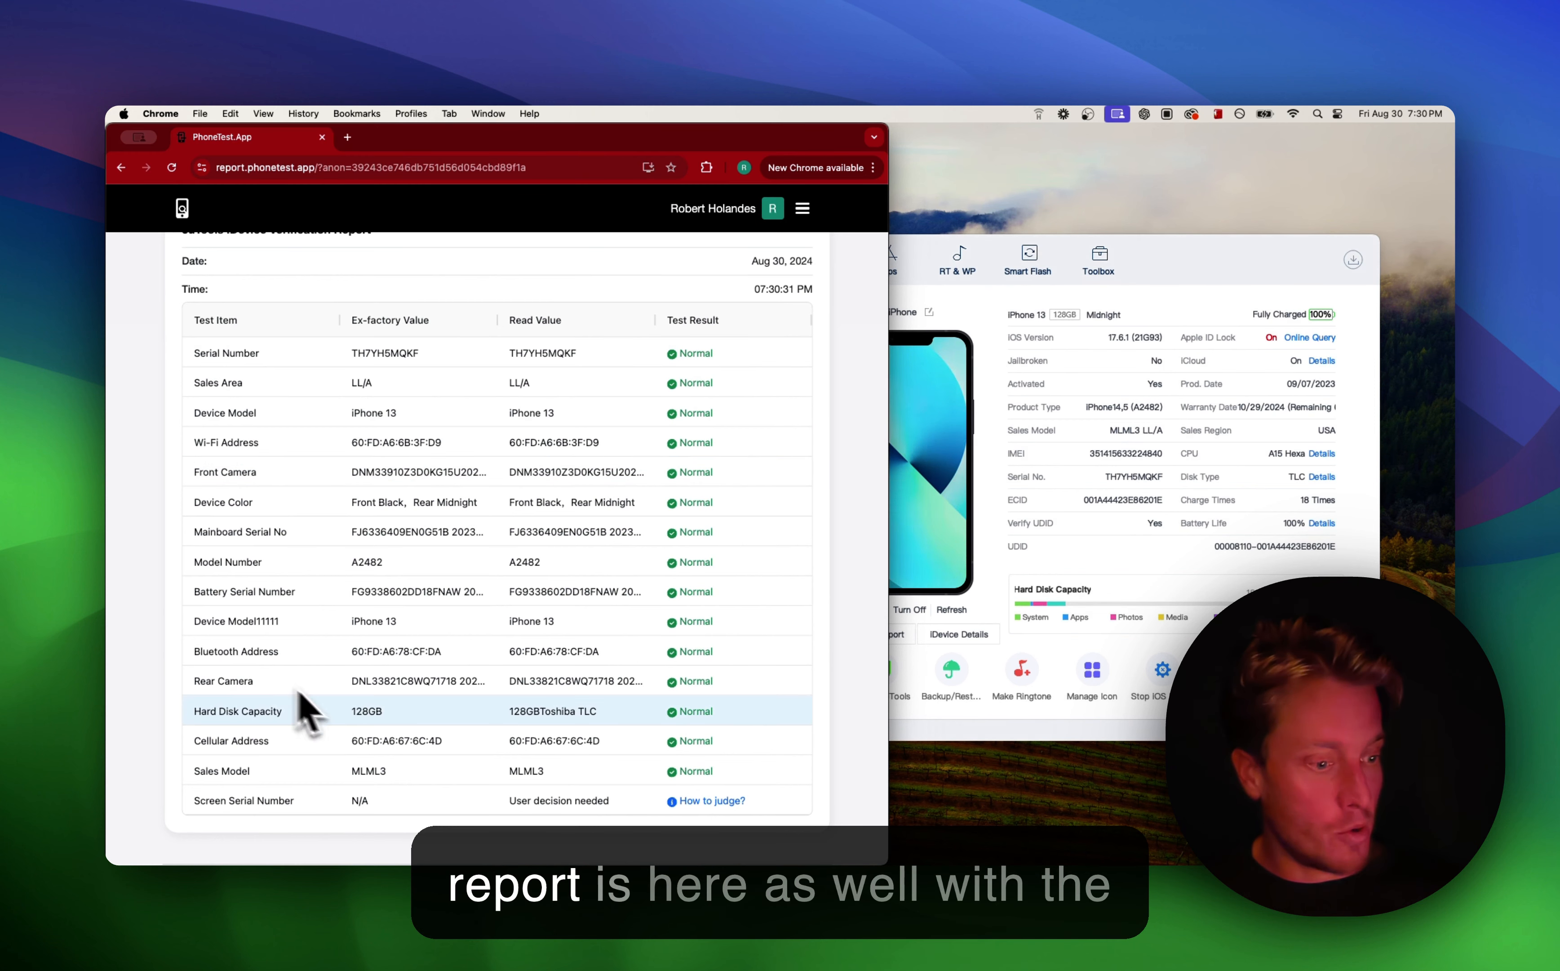
{"action": "scroll", "coordinate": [642, 500], "scroll_direction": "up", "scroll_amount": 1}
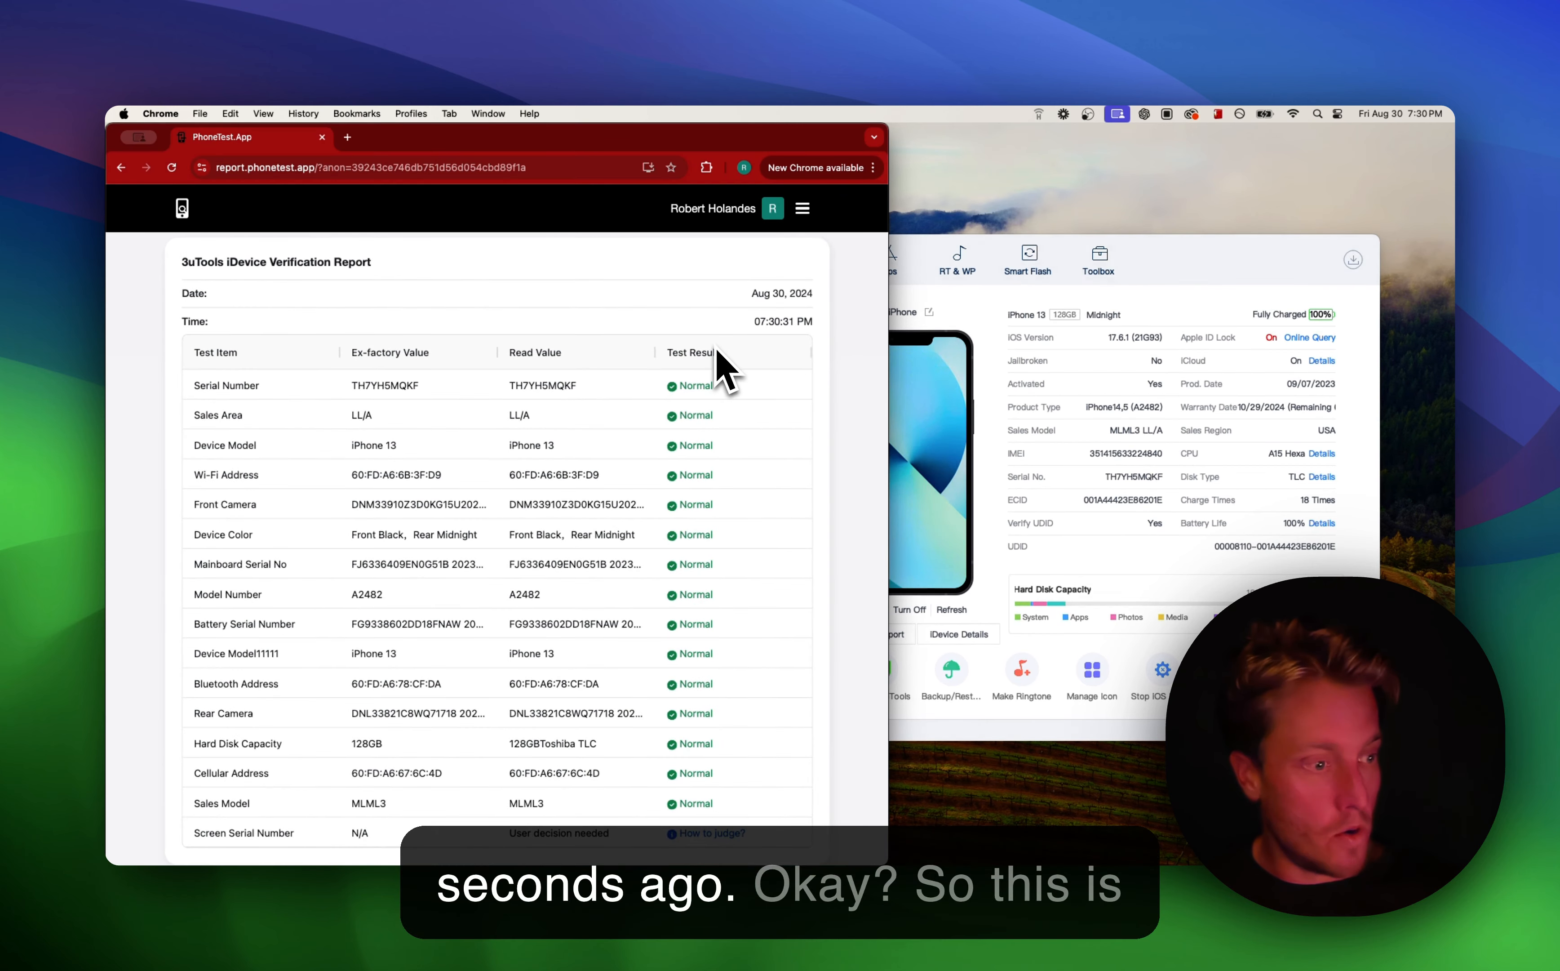
{"action": "scroll", "coordinate": [685, 390], "scroll_direction": "up", "scroll_amount": 5}
{"action": "scroll", "coordinate": [685, 390], "scroll_direction": "down", "scroll_amount": 4}
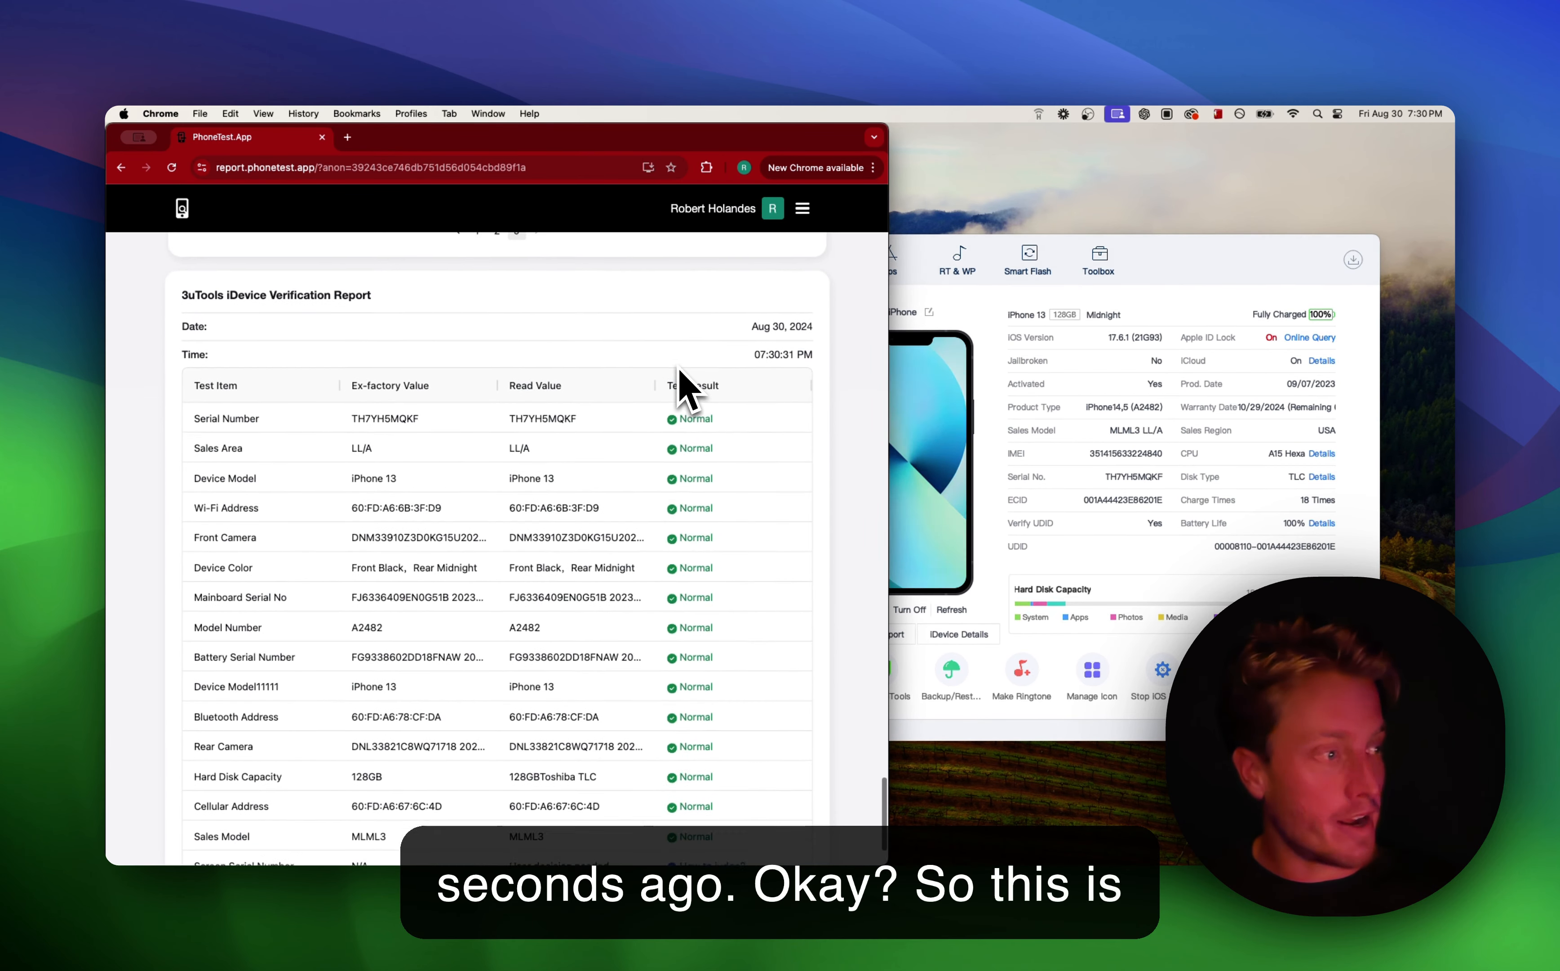
{"action": "scroll", "coordinate": [686, 388], "scroll_direction": "down", "scroll_amount": 1}
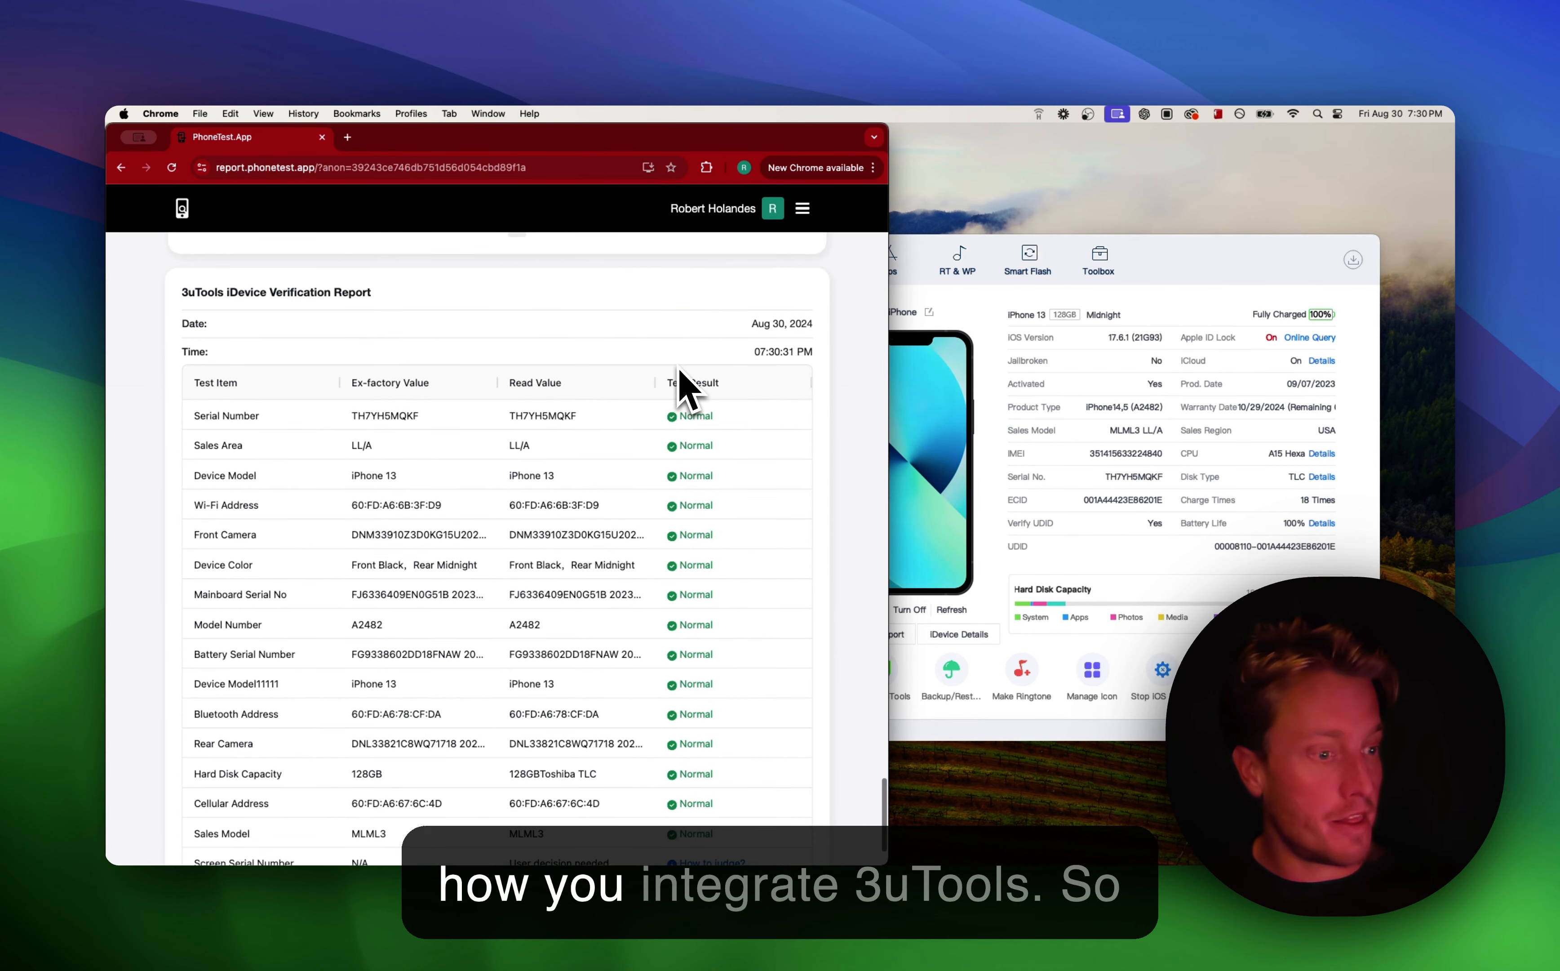